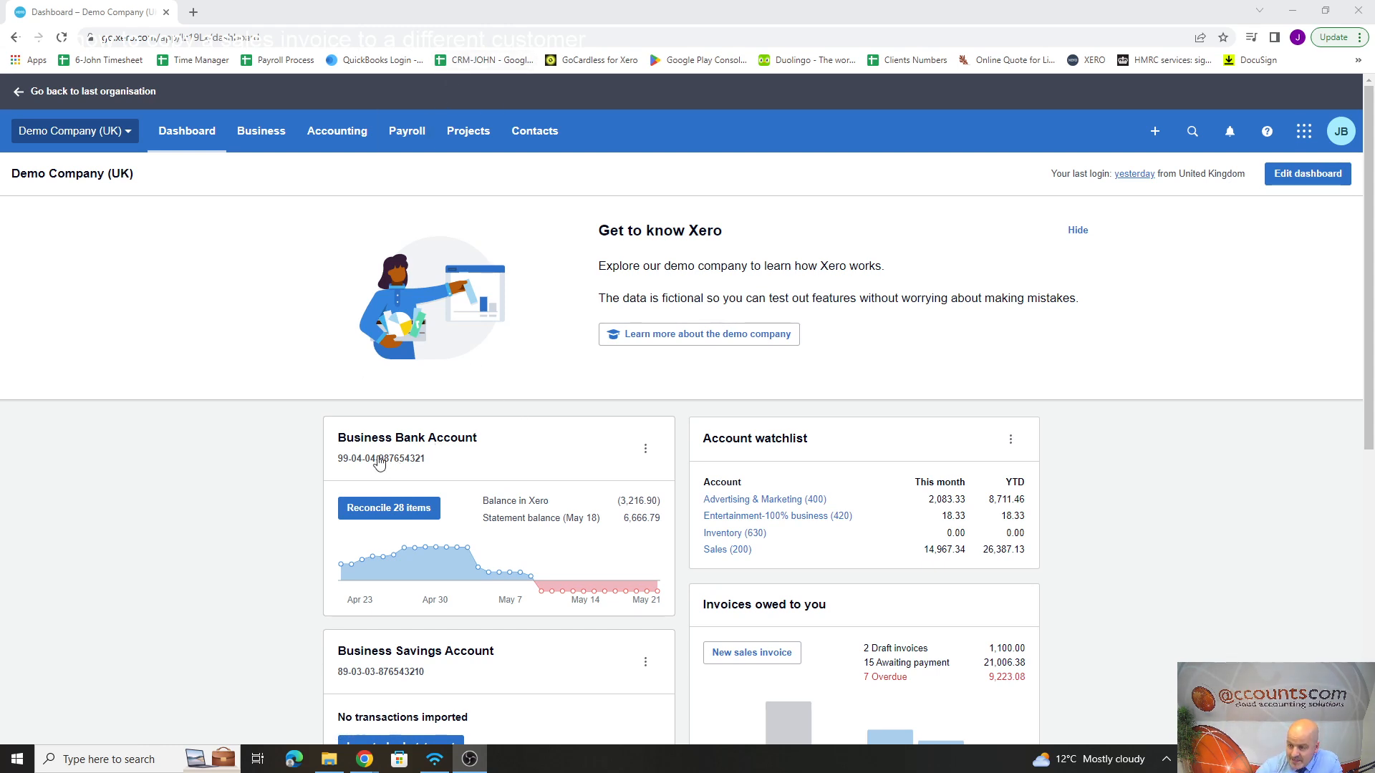
Step: Open the Business Bank Account reconciliation and start a bank rule from the 11 May 2023 Cooper Street Bakery statement line of 15.75
left_click(371, 514)
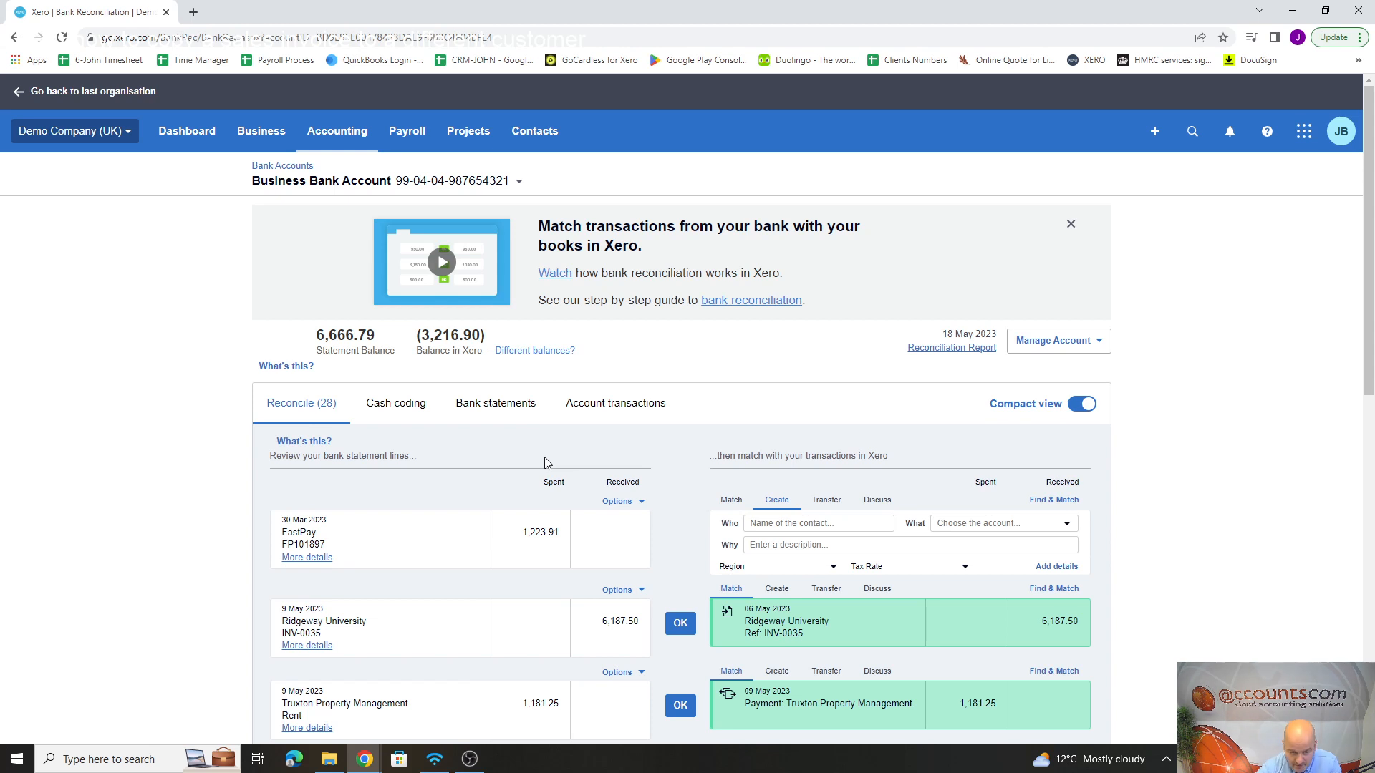
scroll(338, 294, "down", 3)
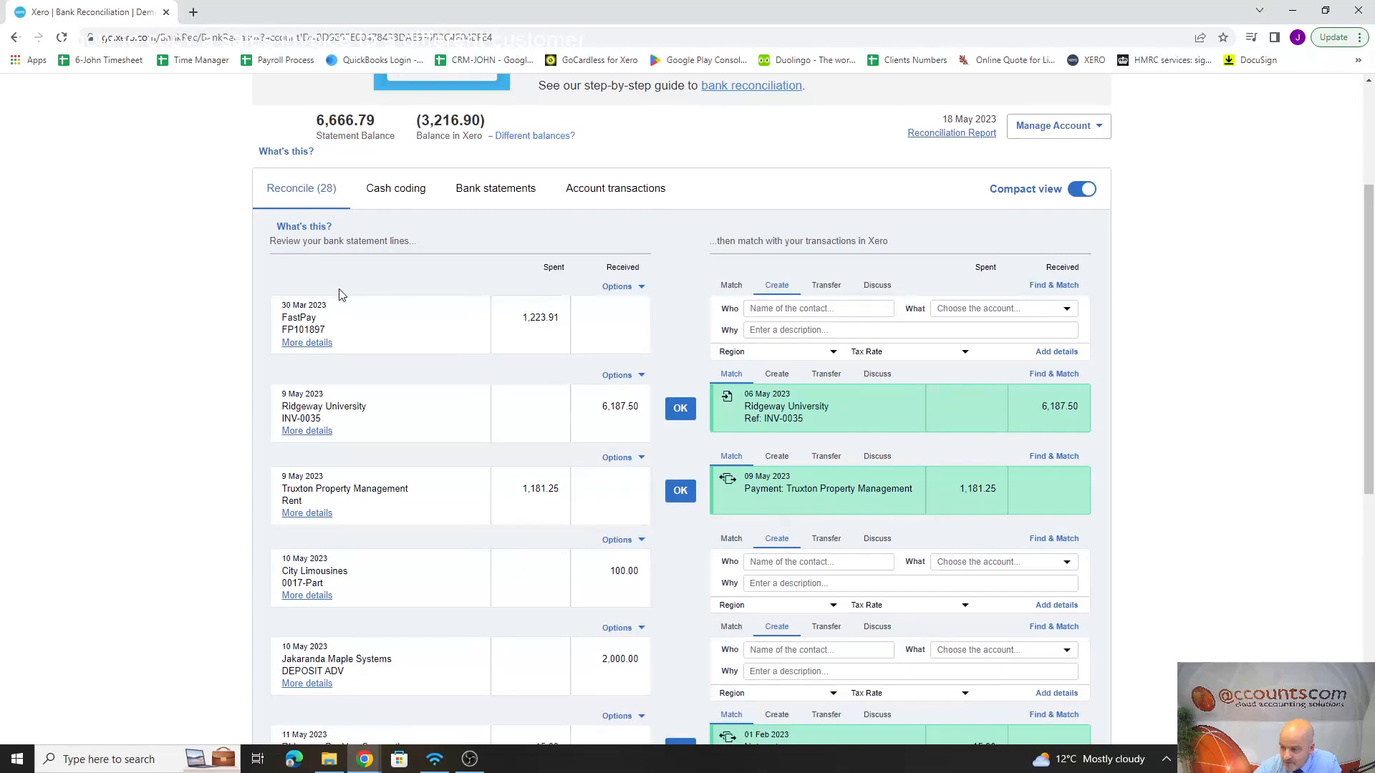
scroll(342, 279, "down", 3)
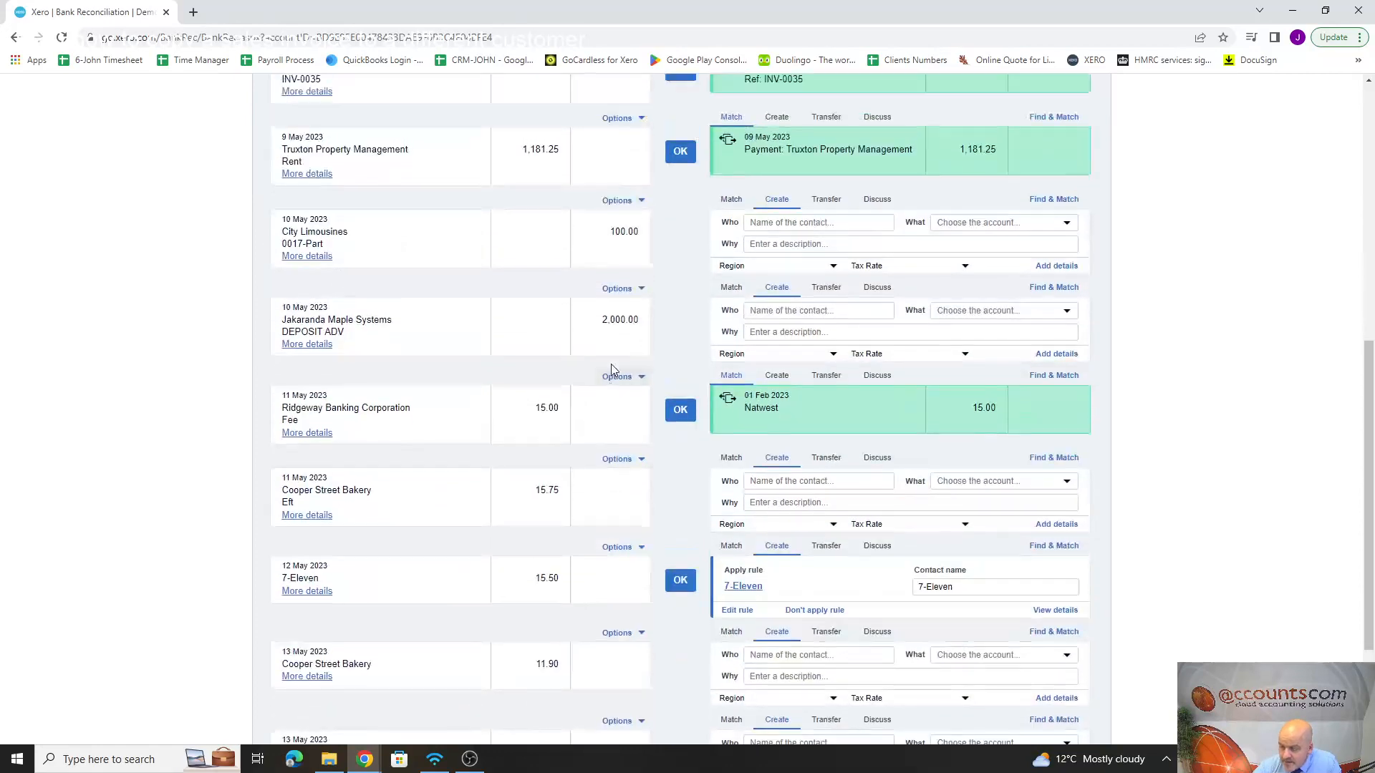
scroll(614, 374, "up", 5)
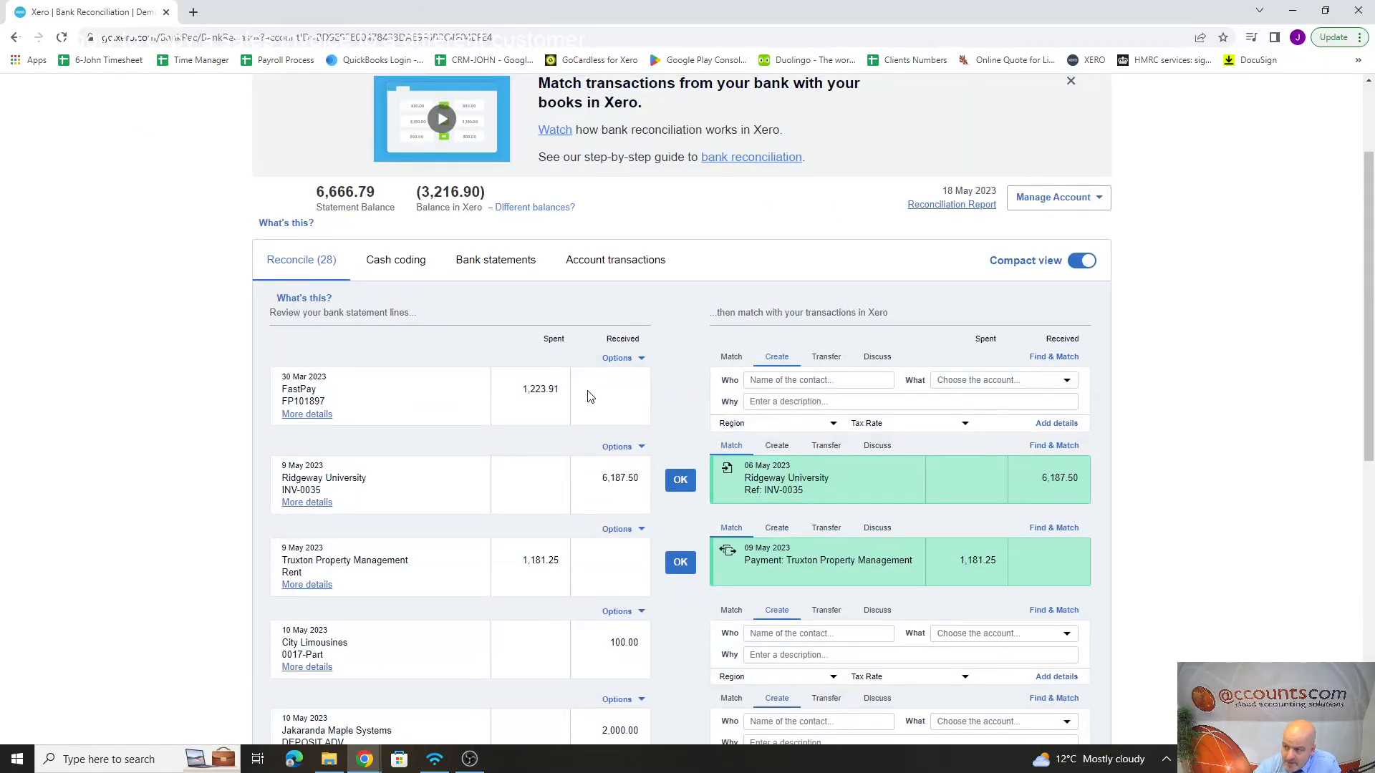
scroll(589, 394, "down", 7)
scroll(588, 396, "down", 1)
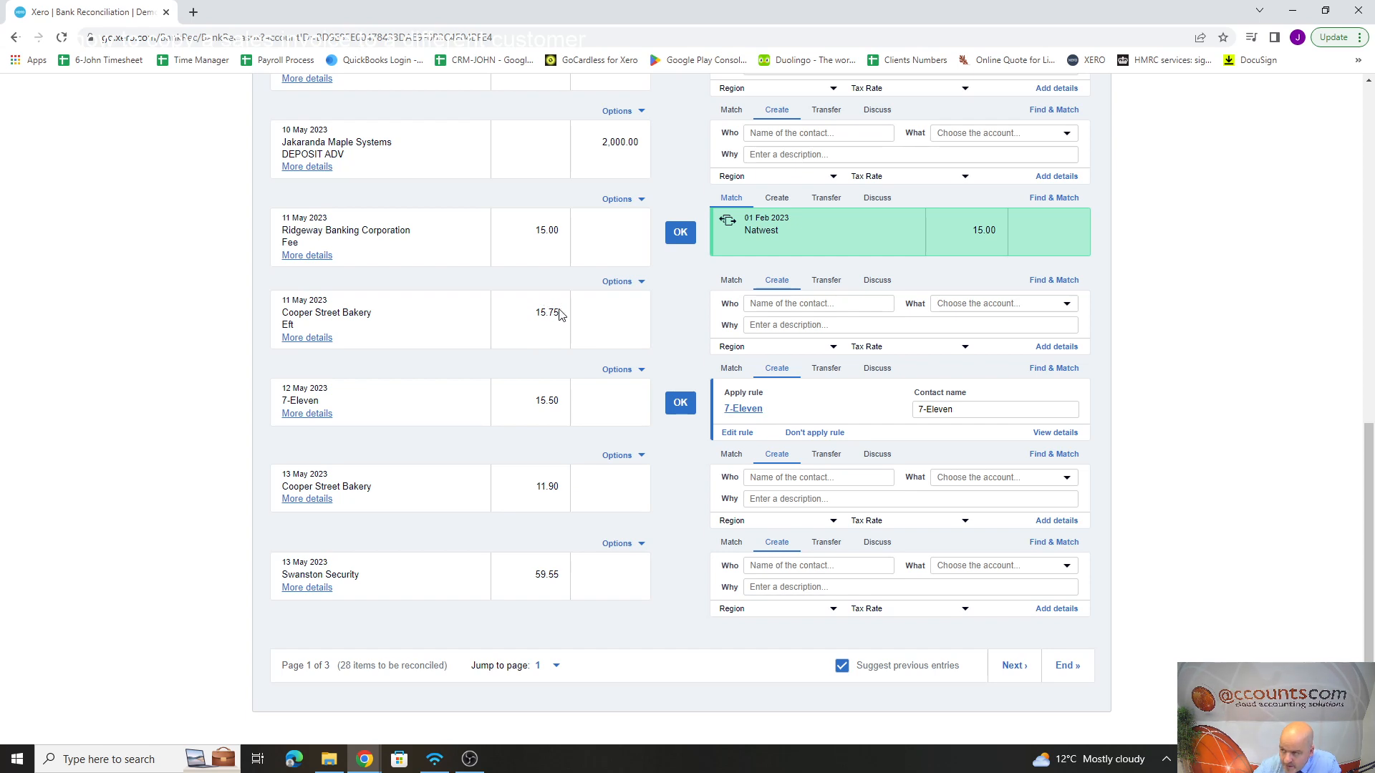
left_click(620, 285)
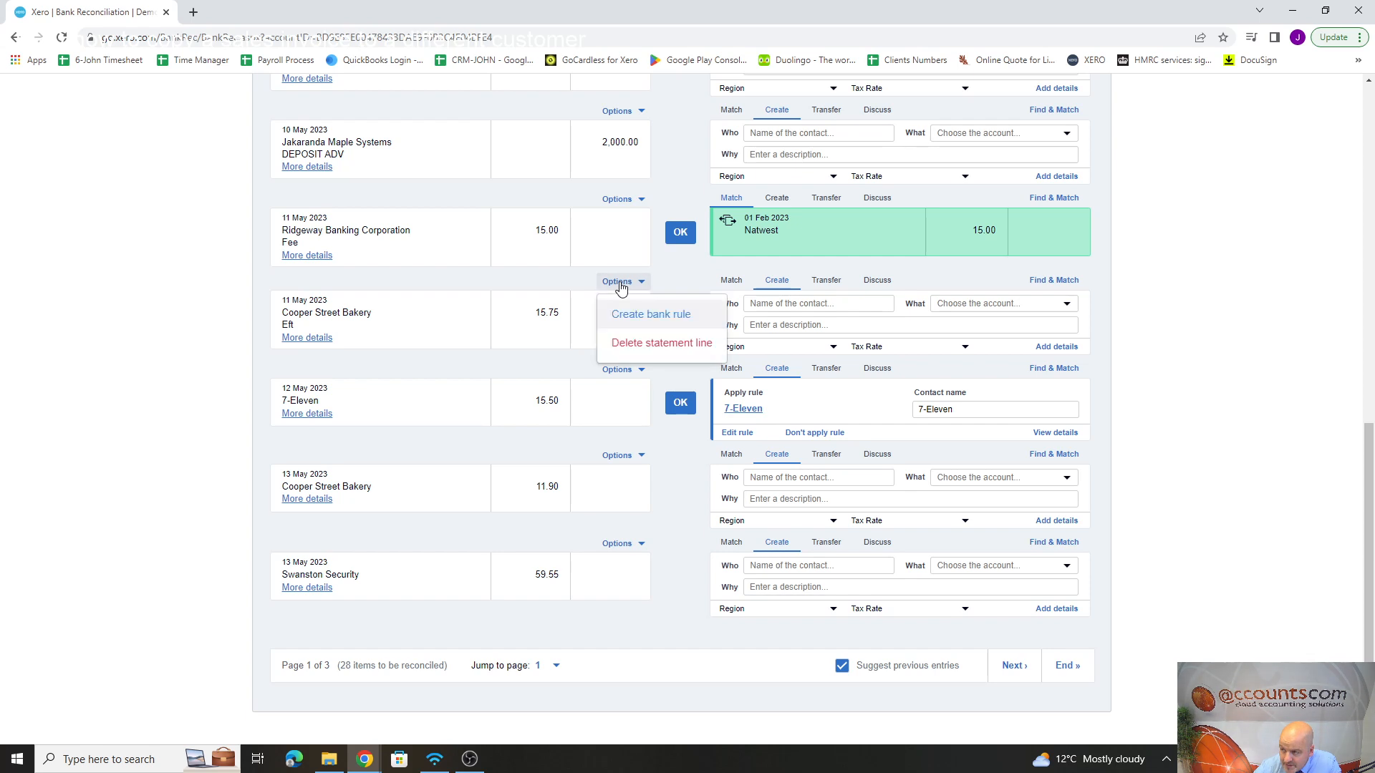
left_click(650, 316)
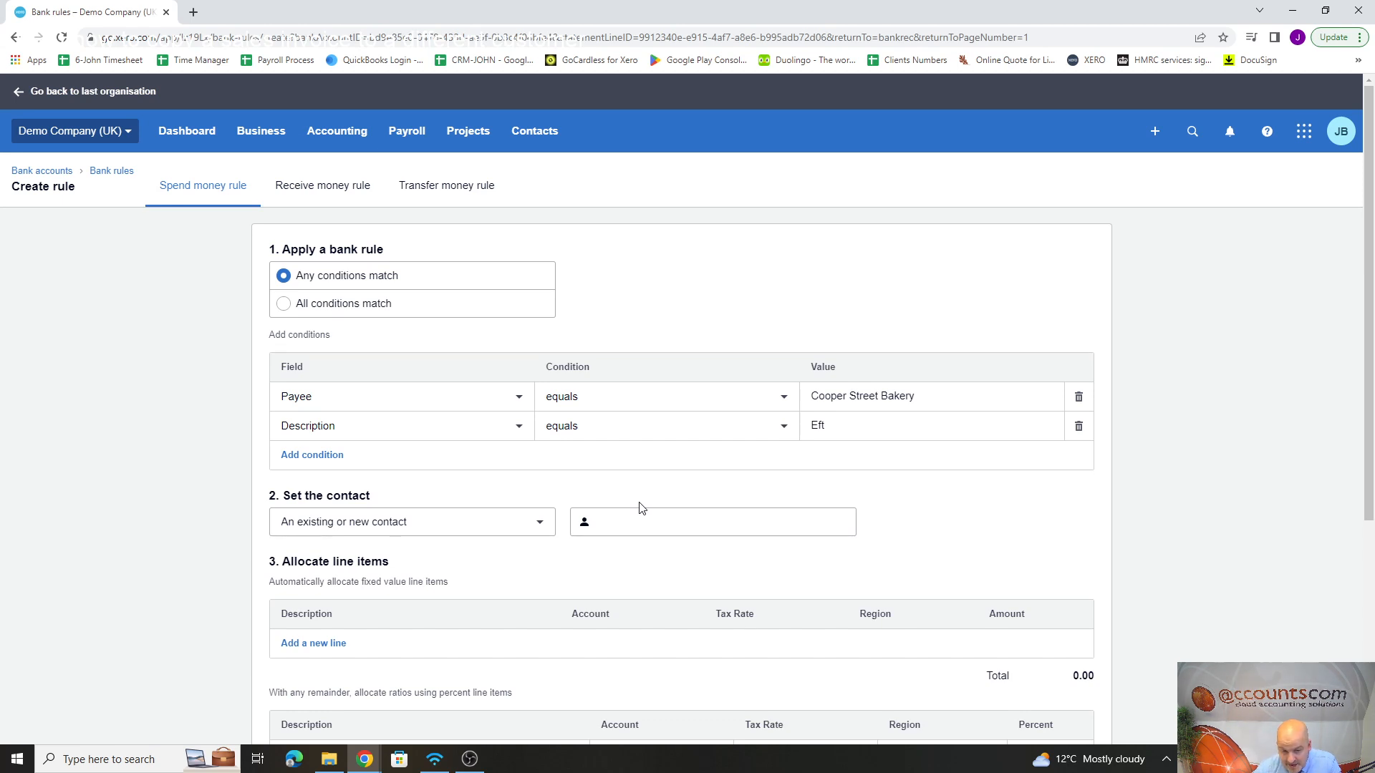
left_click(299, 457)
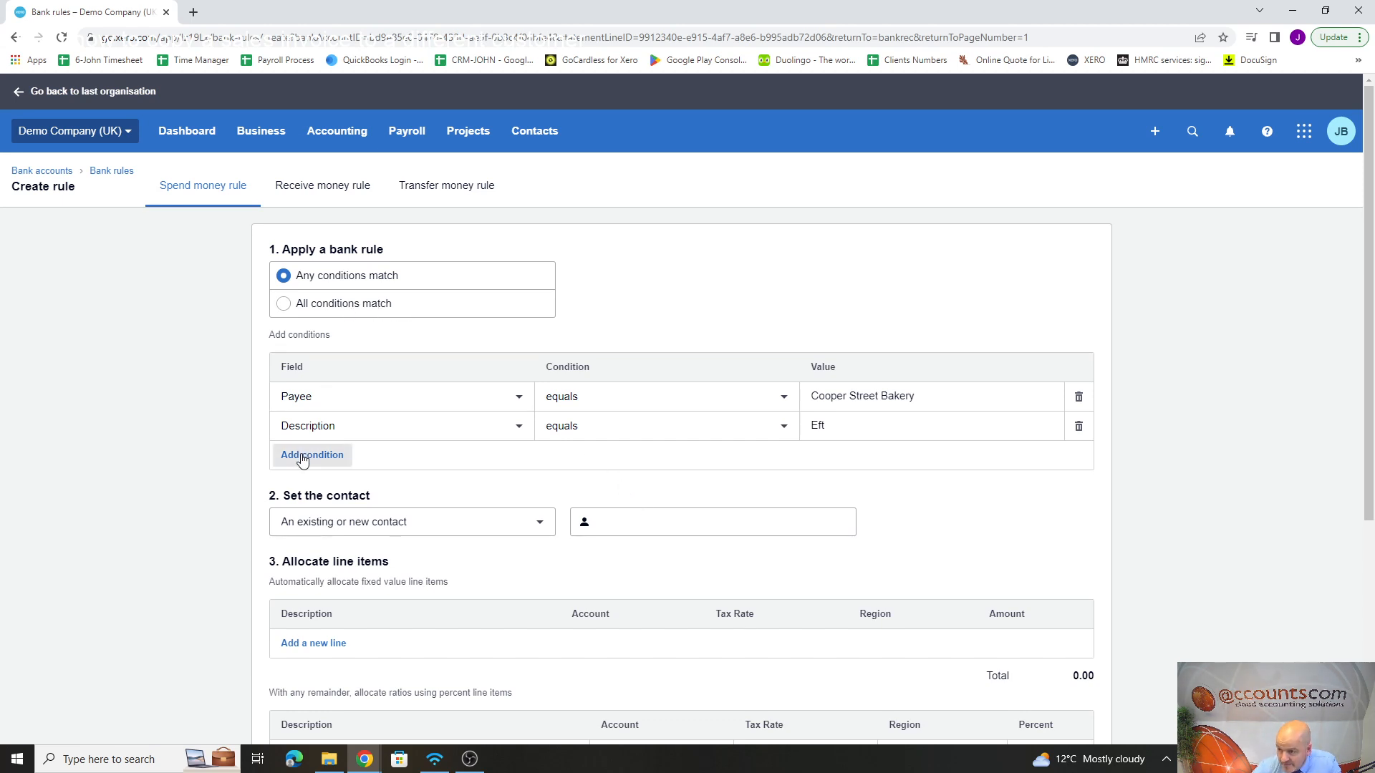
left_click(298, 486)
left_click(299, 517)
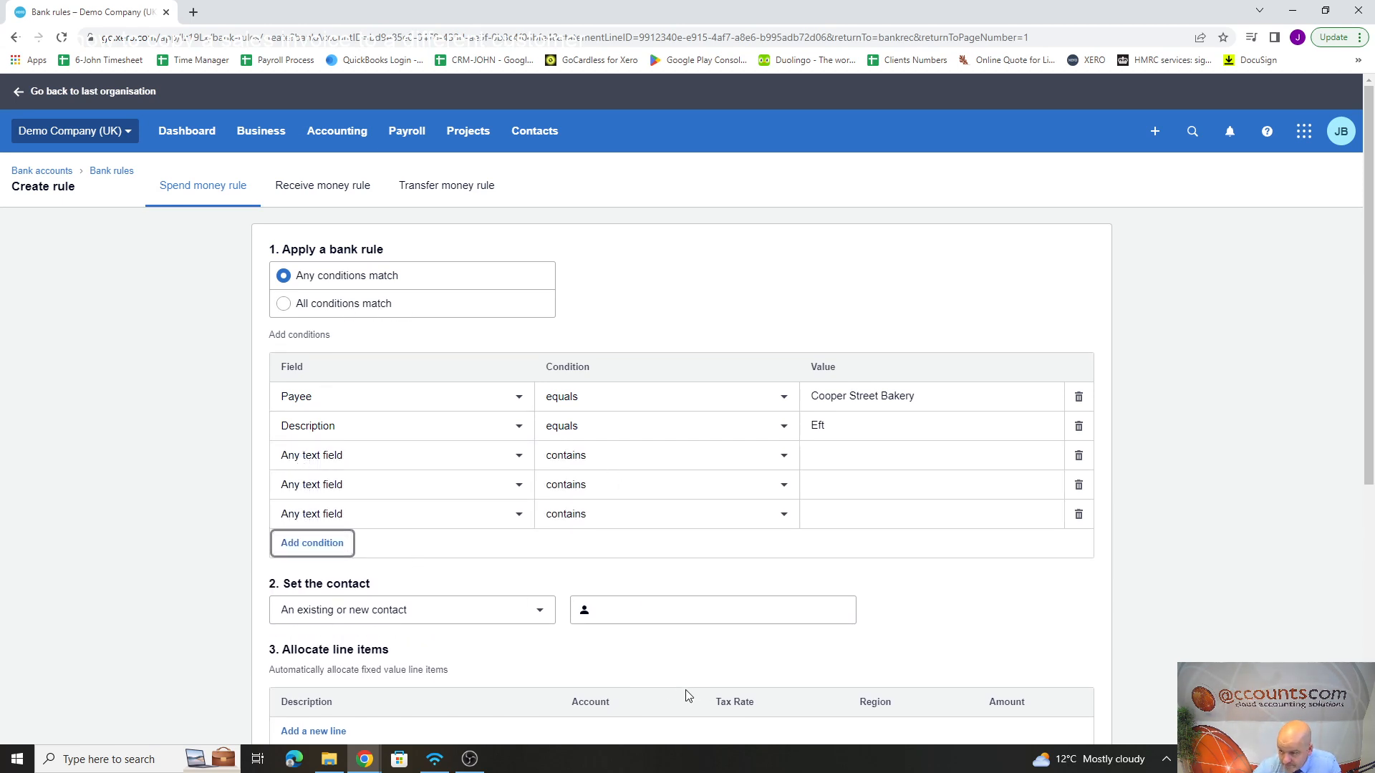
left_click(1079, 513)
left_click(1079, 485)
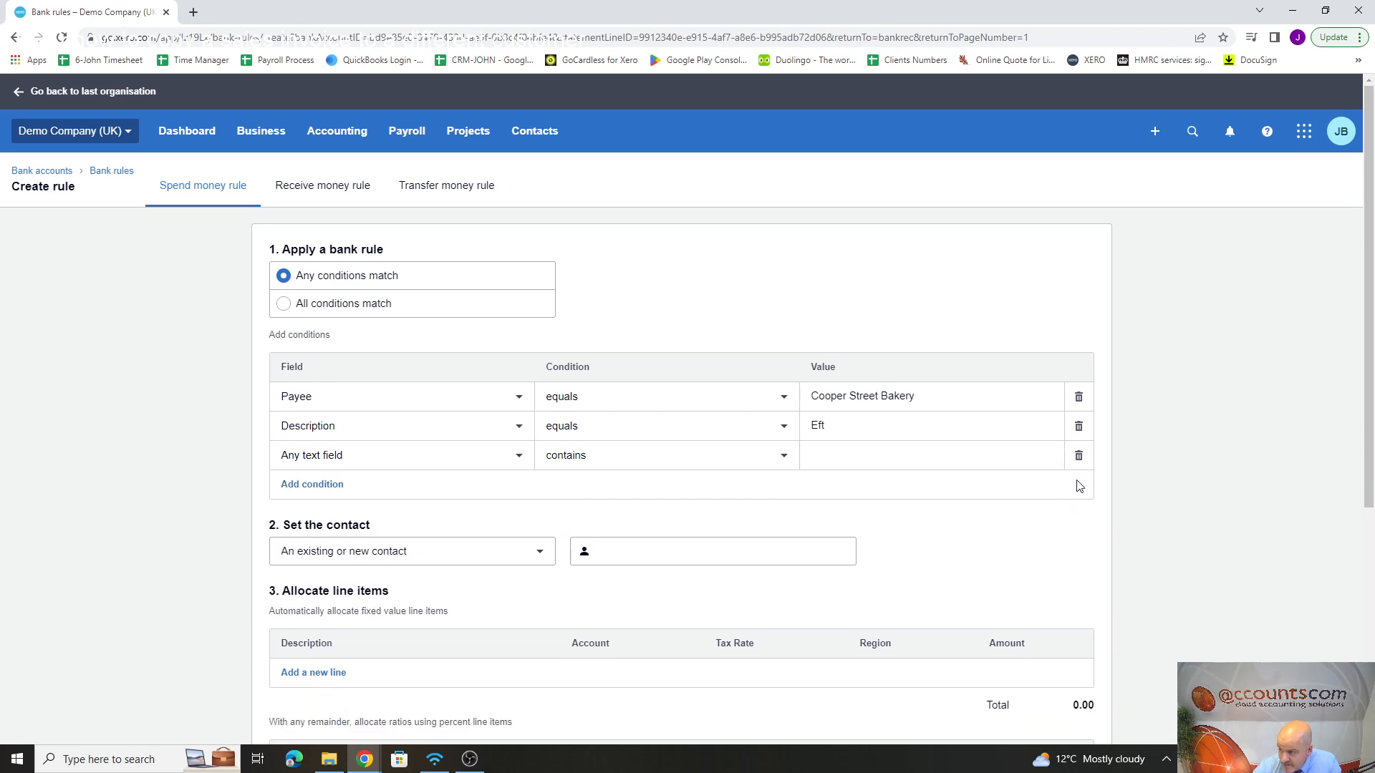
left_click(1078, 455)
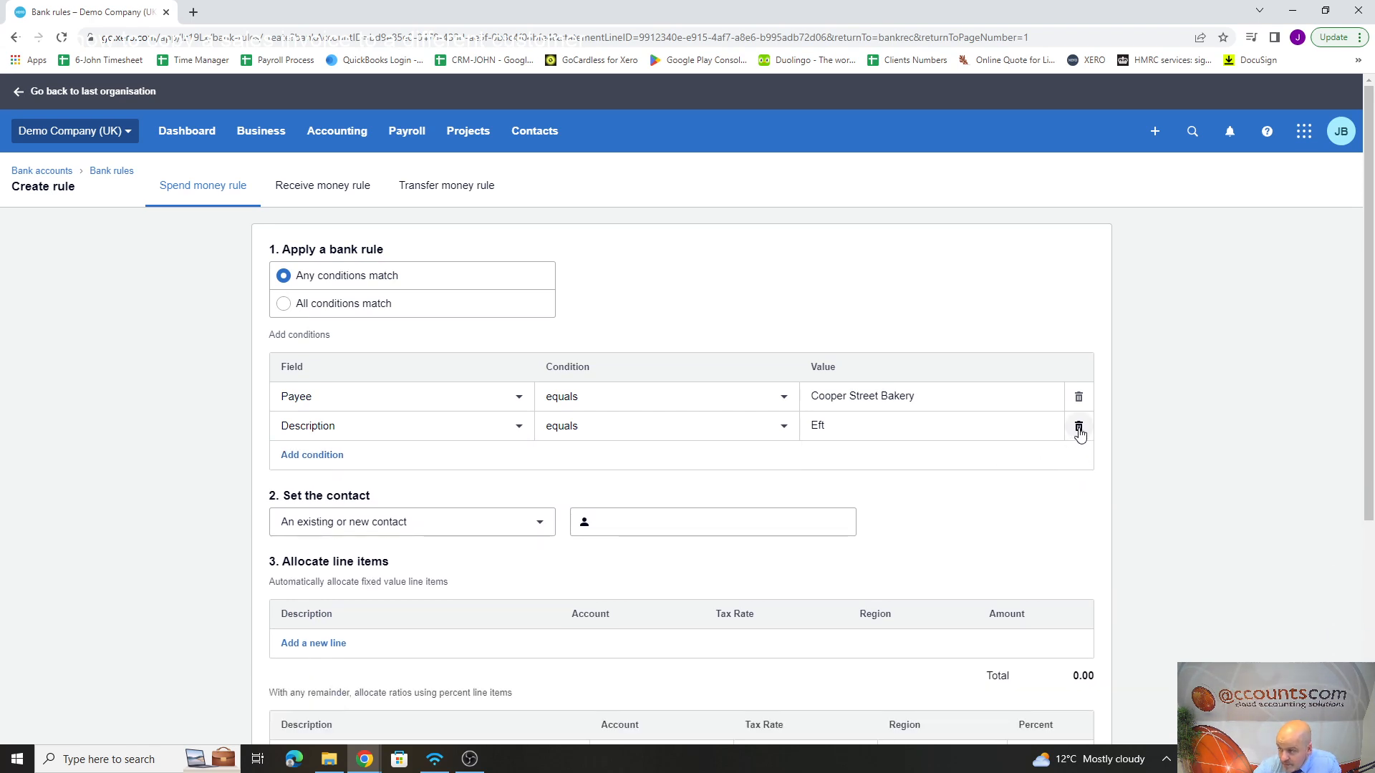
Step: Remove the Description condition from the bank rule, keeping the Payee condition
left_click(1079, 427)
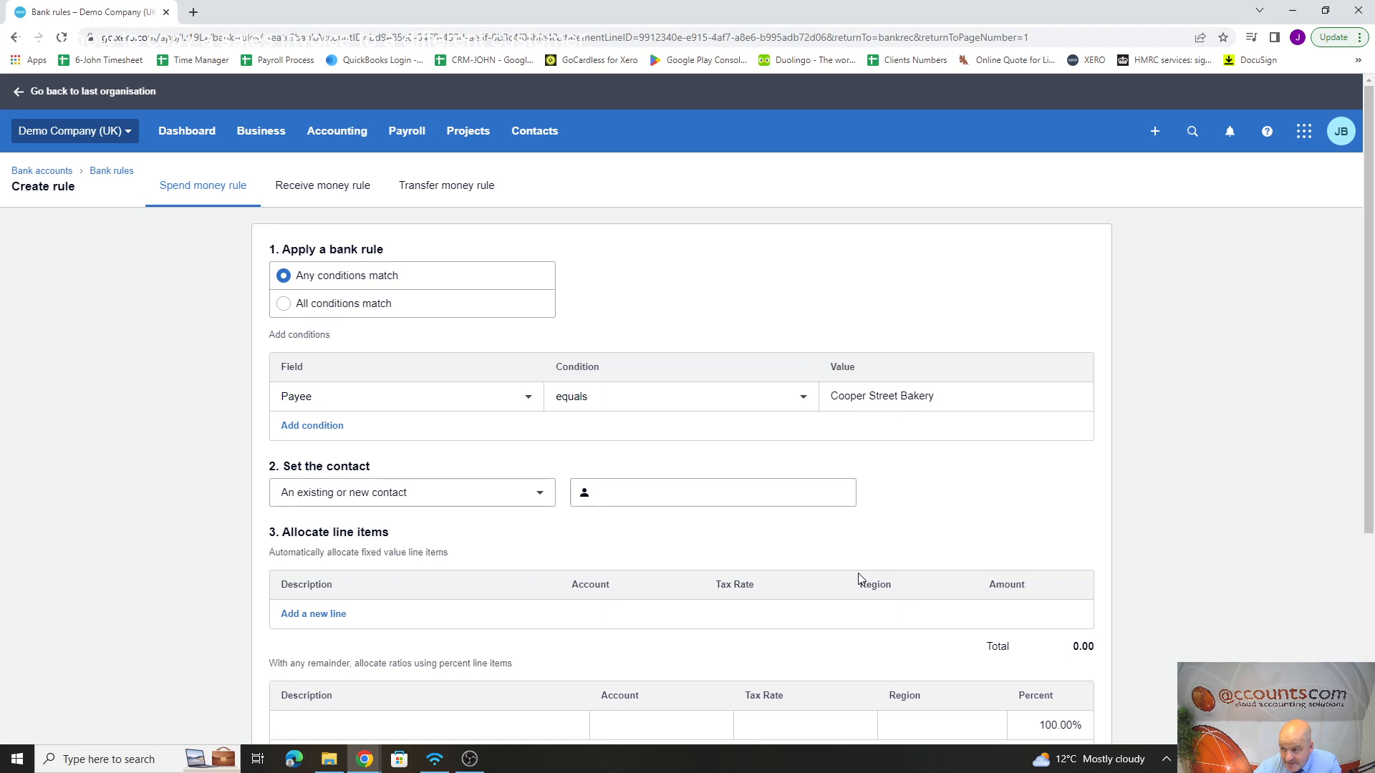
left_click(318, 433)
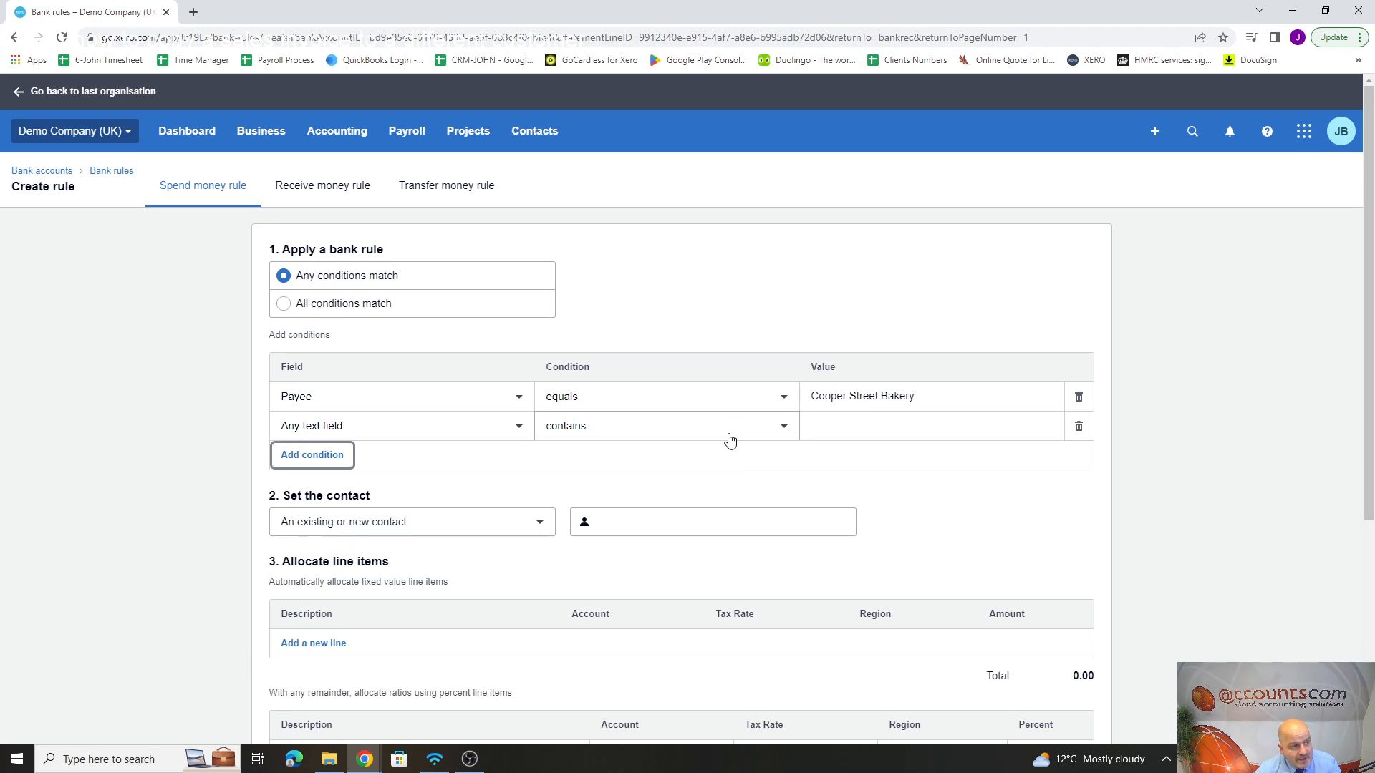
left_click(1079, 428)
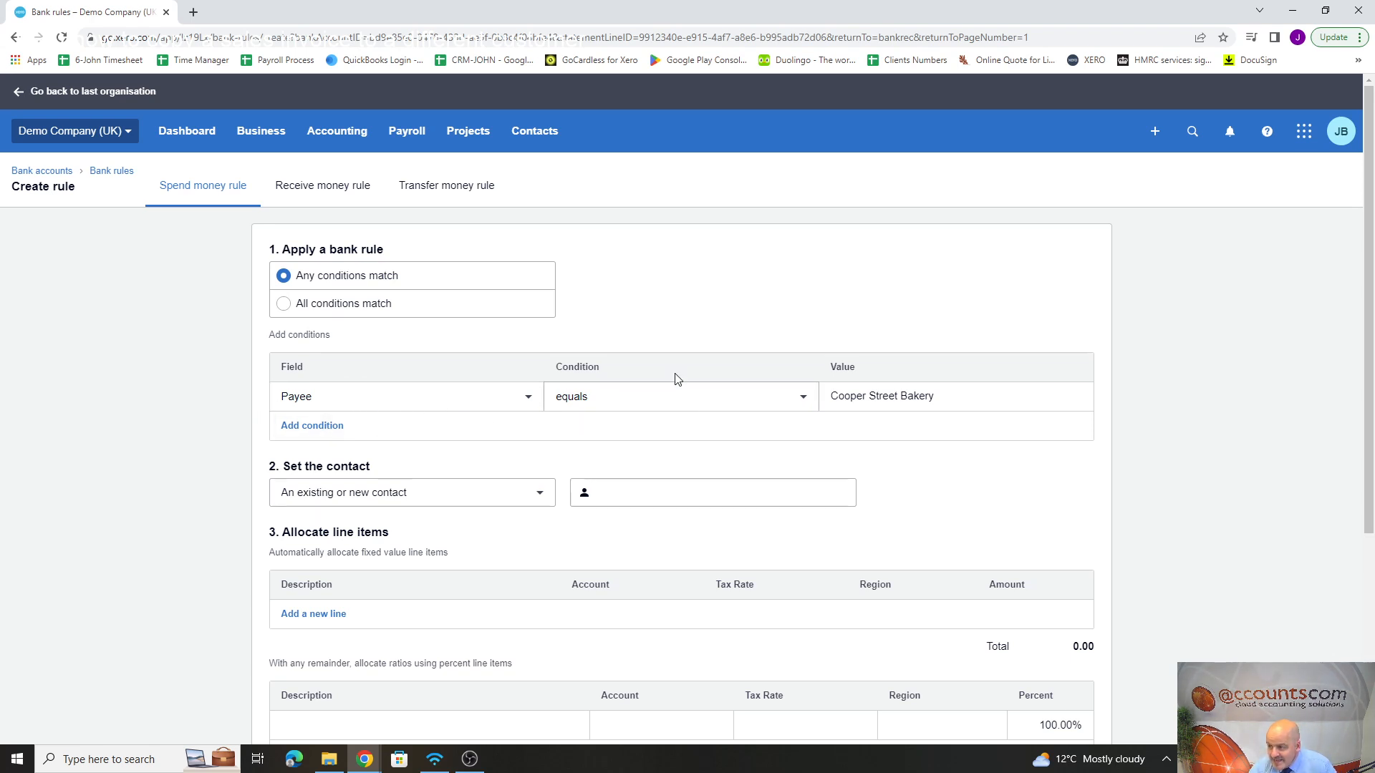
Step: Change the rule's condition to match any text field that contains the value
left_click(985, 395)
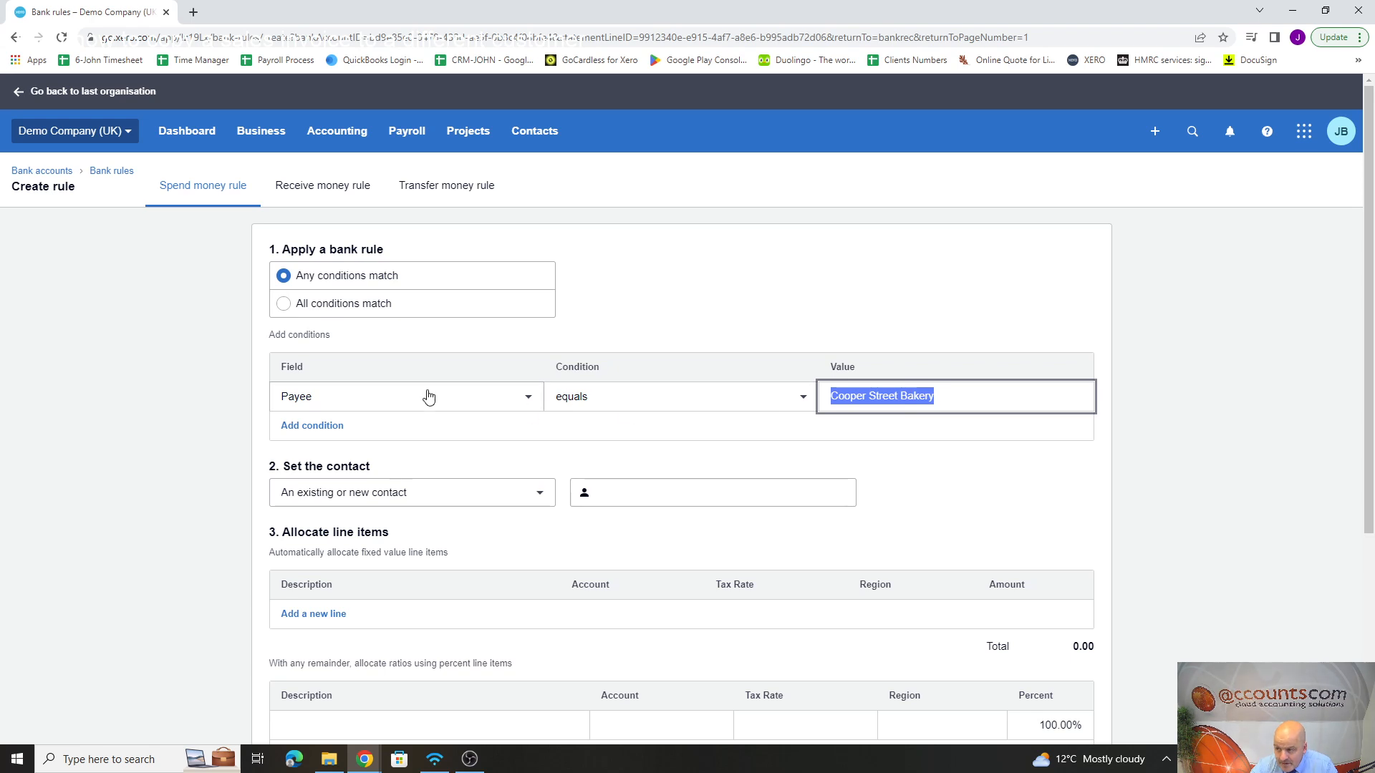
left_click(532, 401)
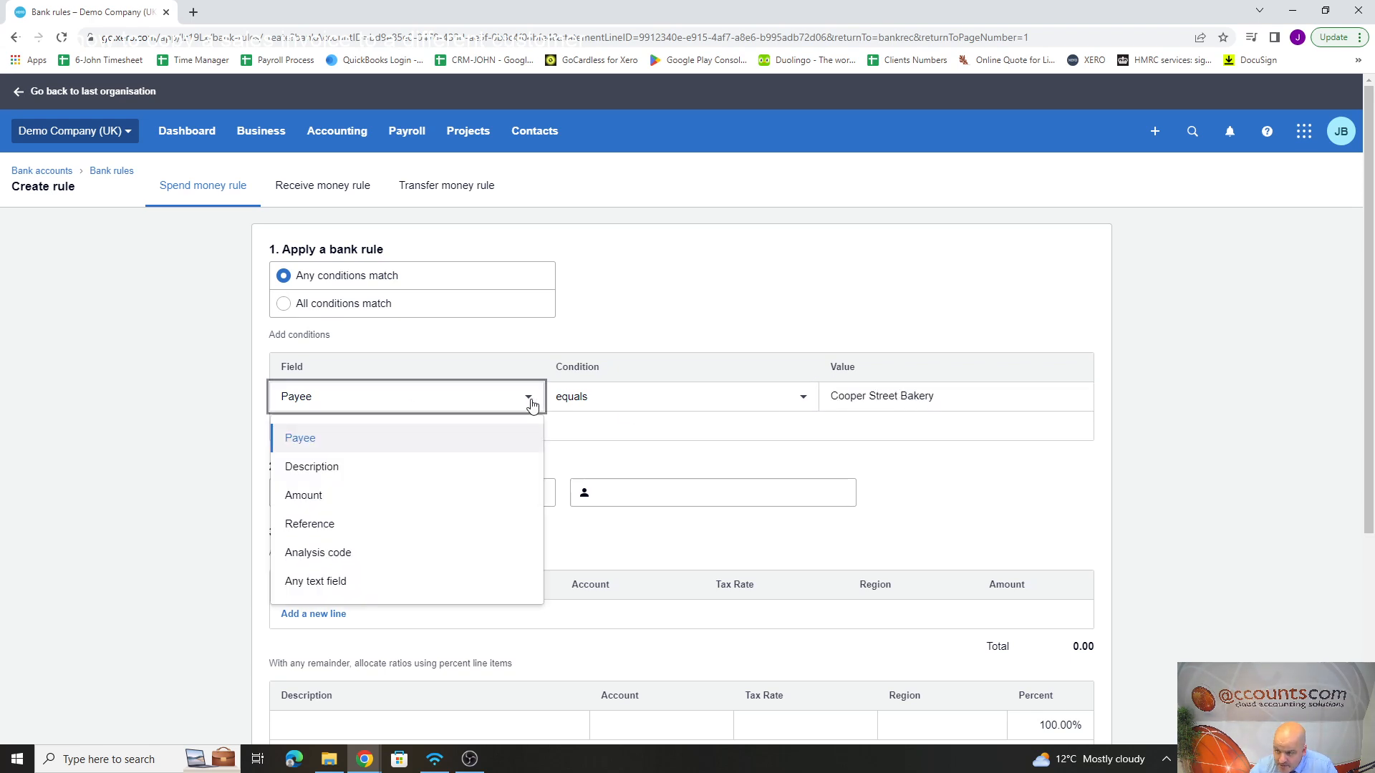
left_click(330, 591)
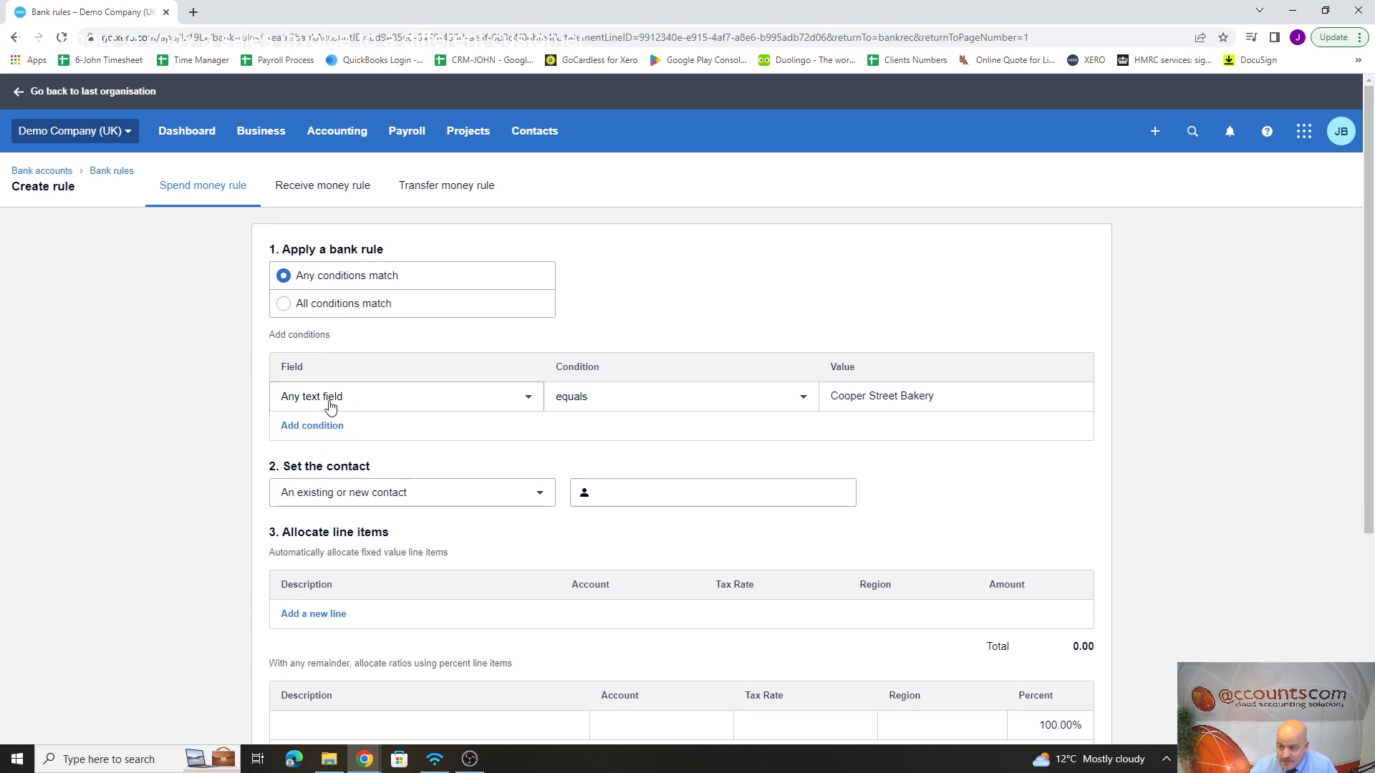
left_click(528, 399)
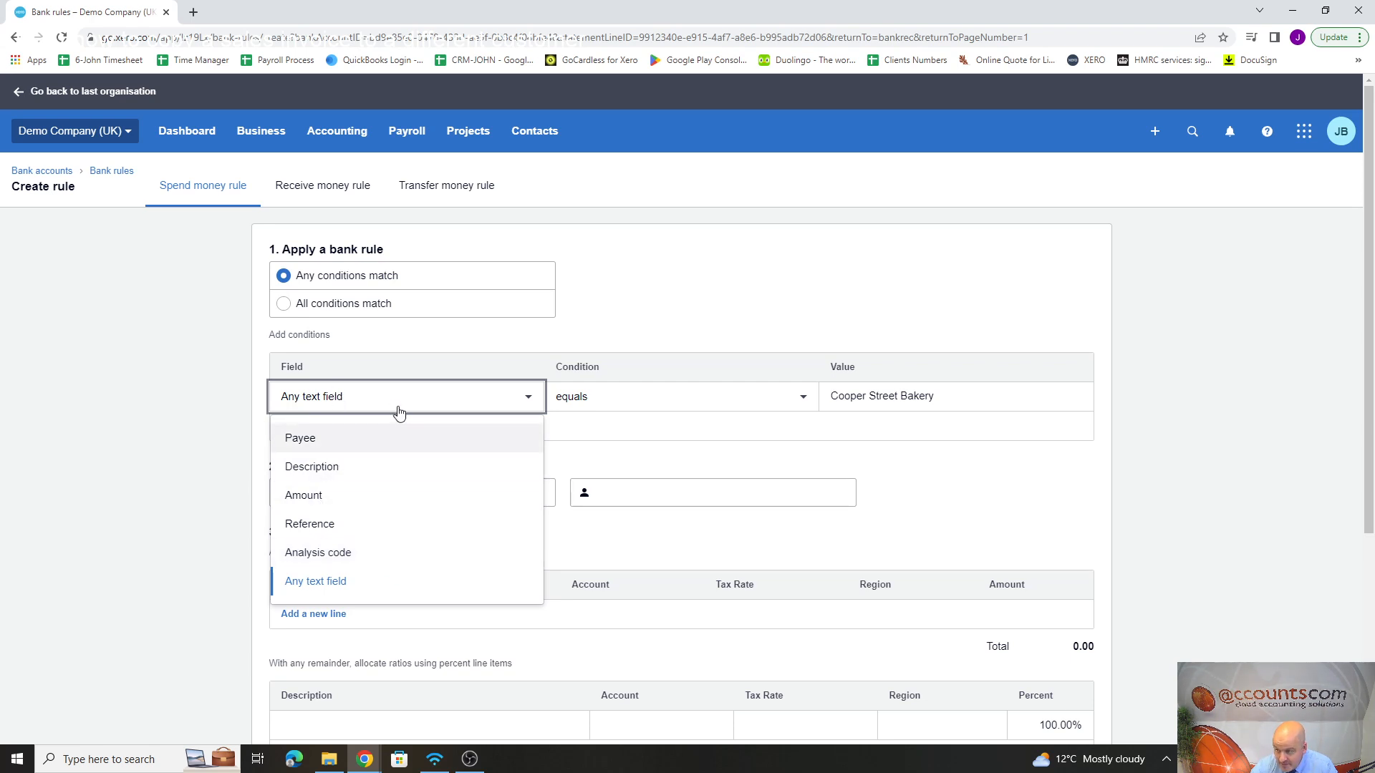
left_click(678, 405)
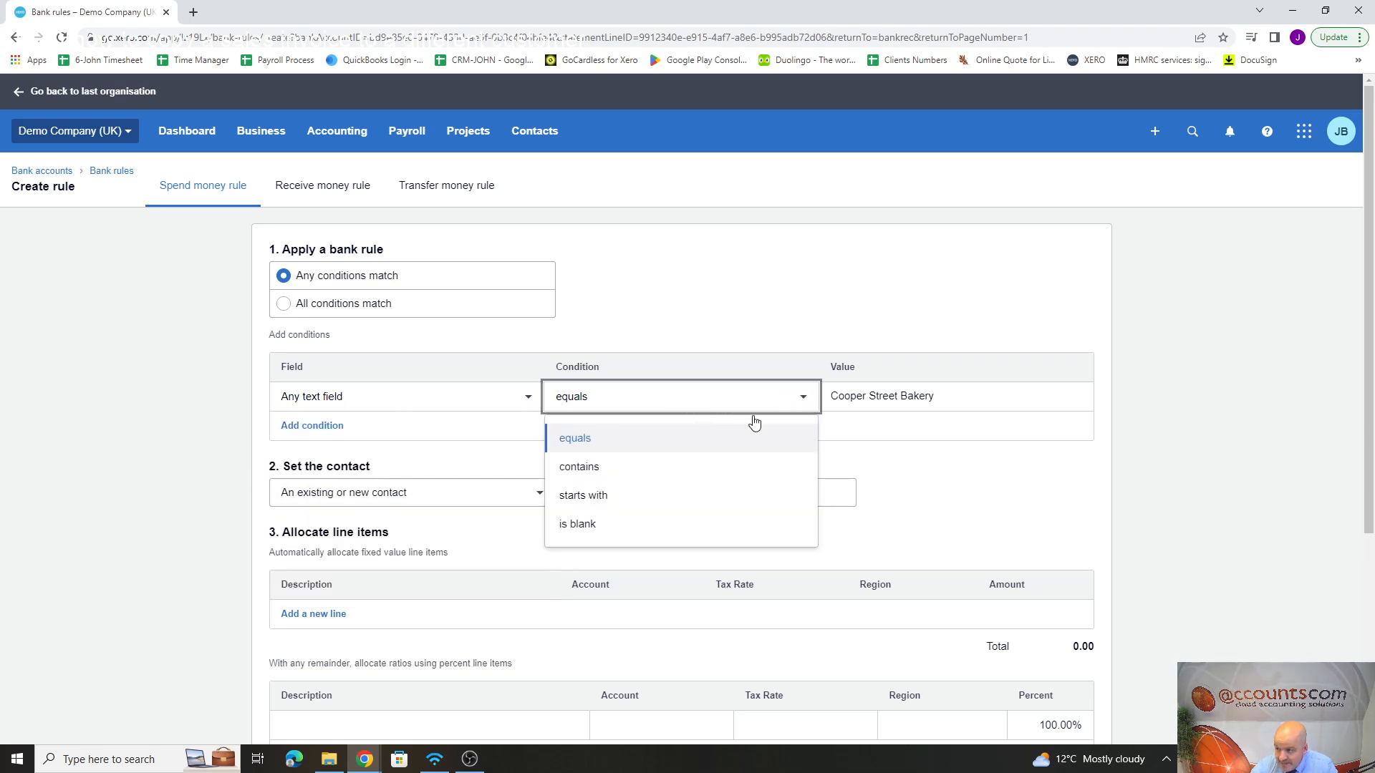
left_click(588, 471)
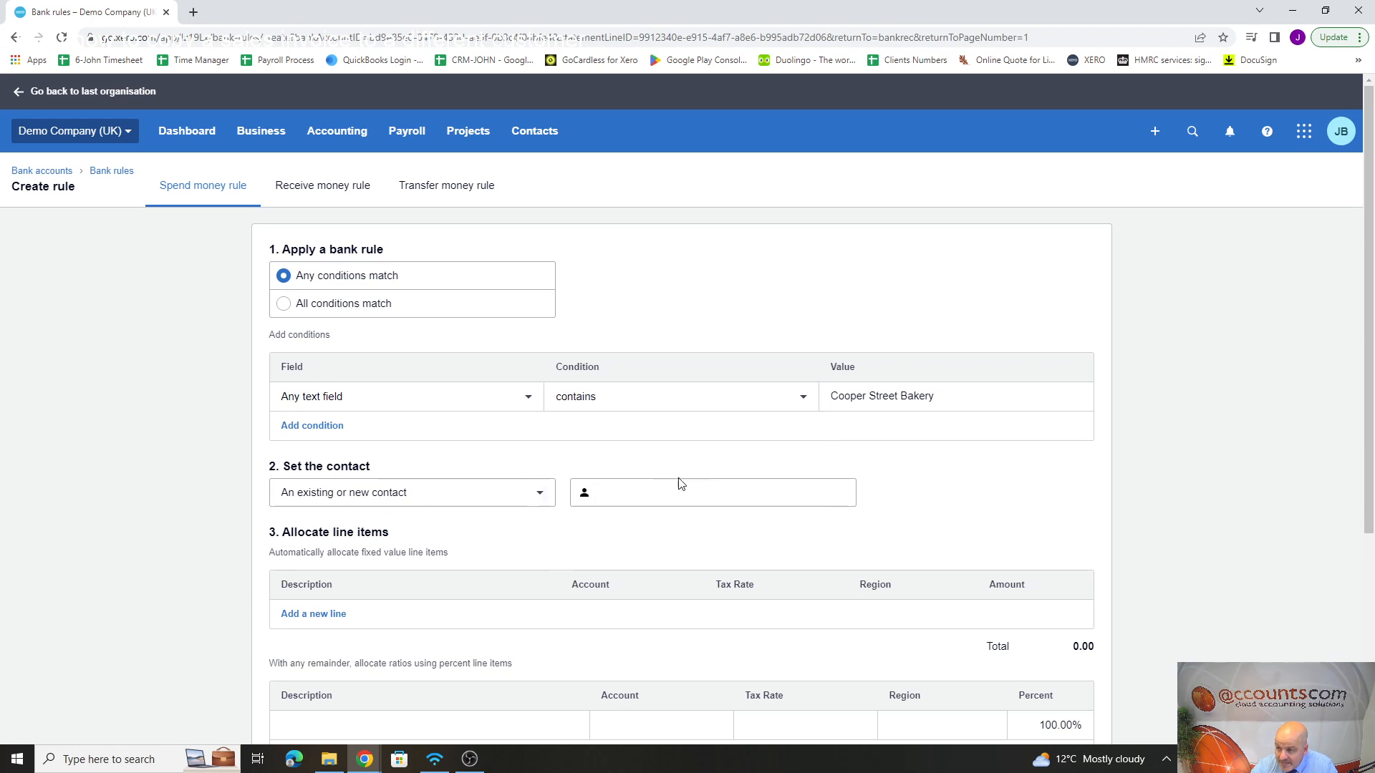
Step: Shorten the condition's value to "Cooper Street" by deleting the word "Bakery"
left_click(941, 396)
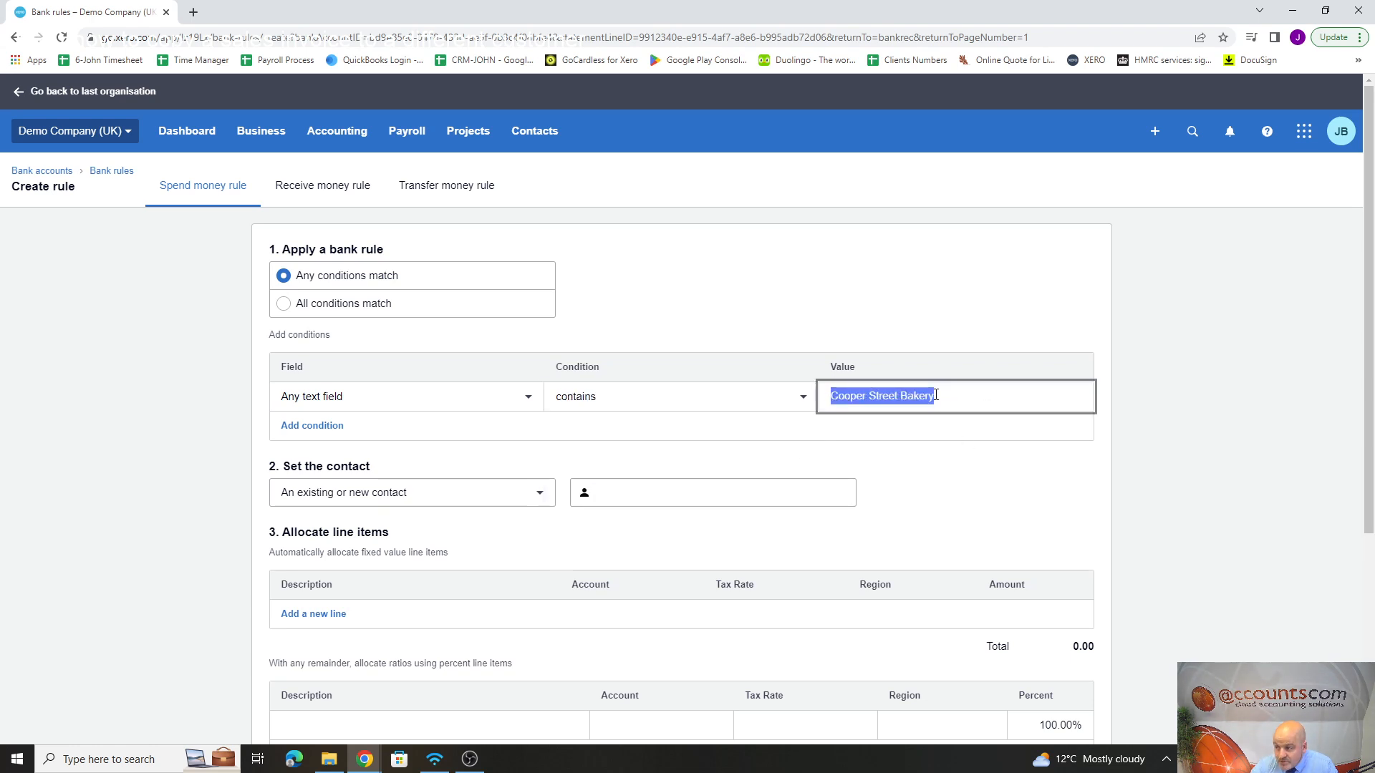
left_click(955, 398)
left_click_drag(943, 398, 900, 398)
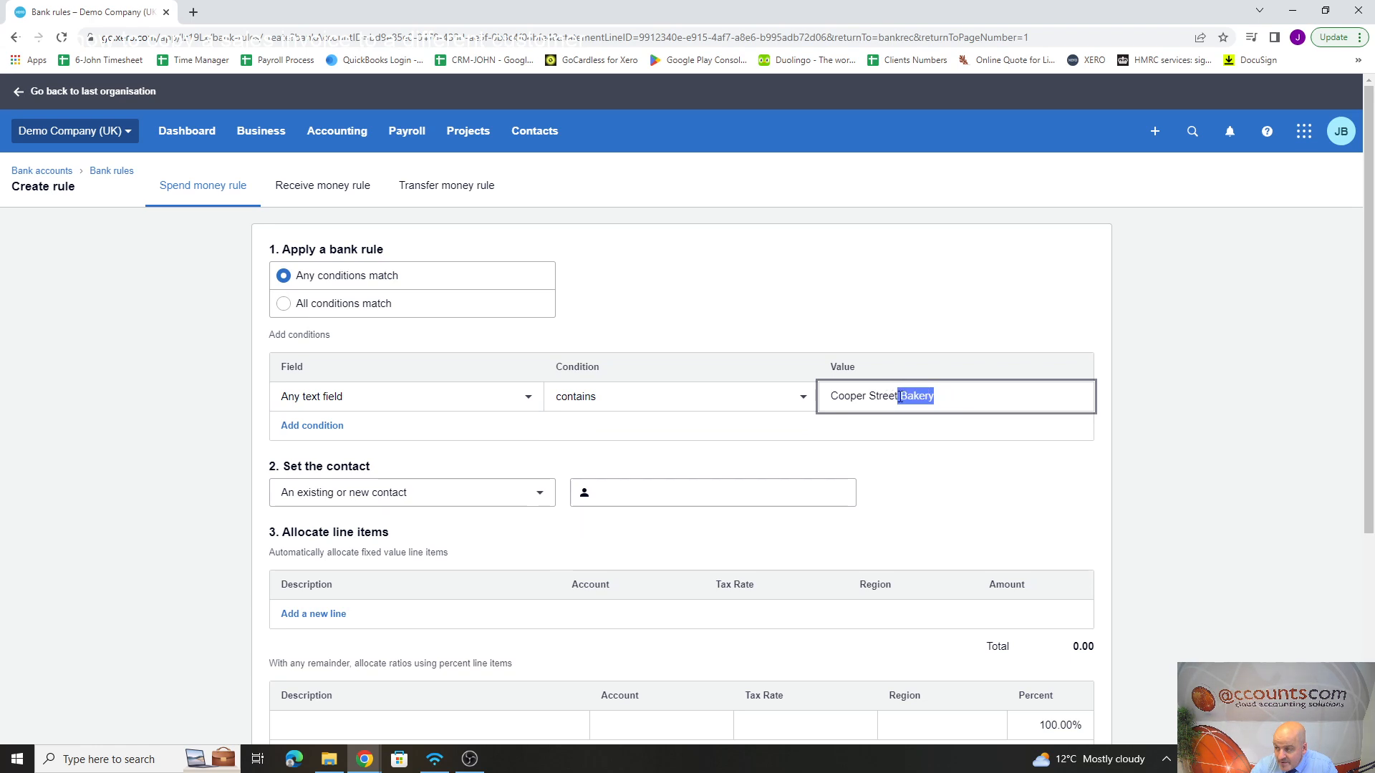
key("BackSpace")
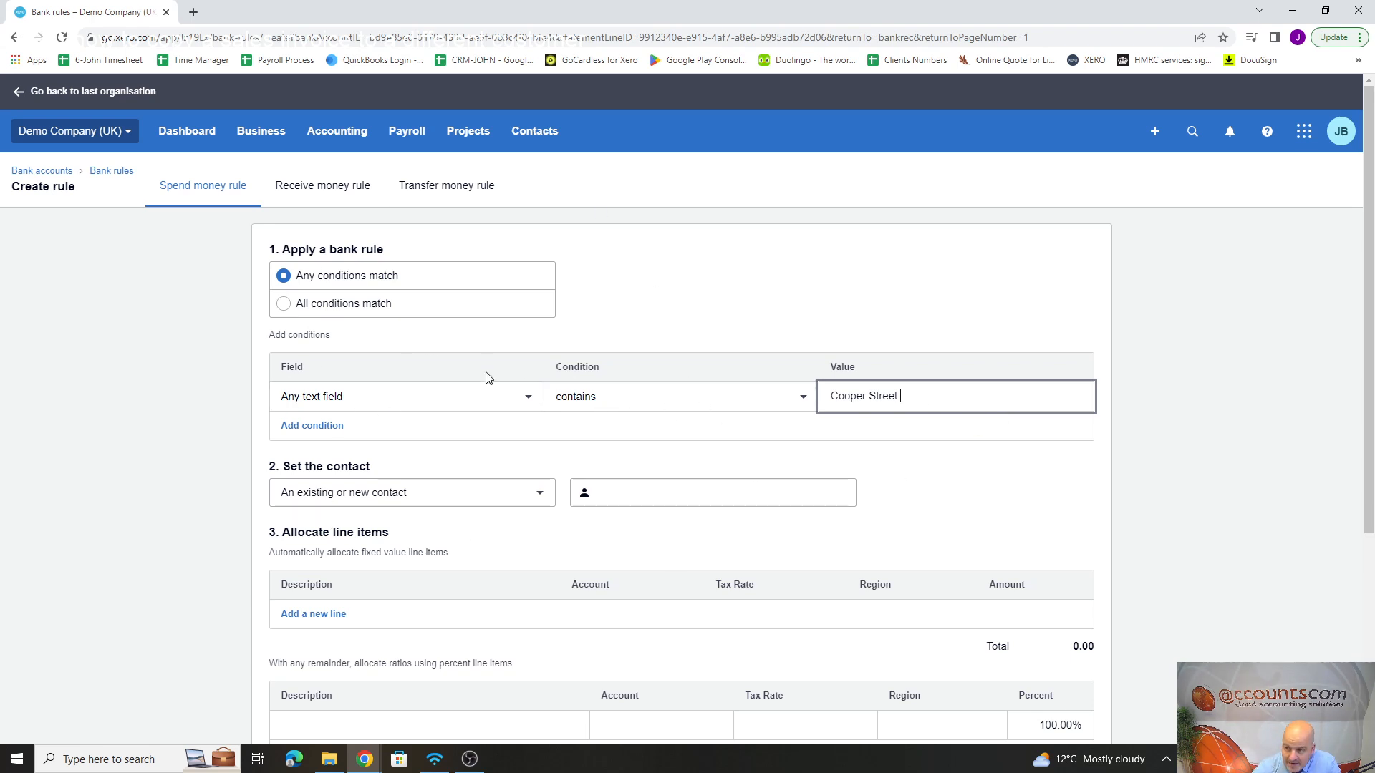
Step: Set the rule's contact to the existing contact Natwest
left_click(628, 501)
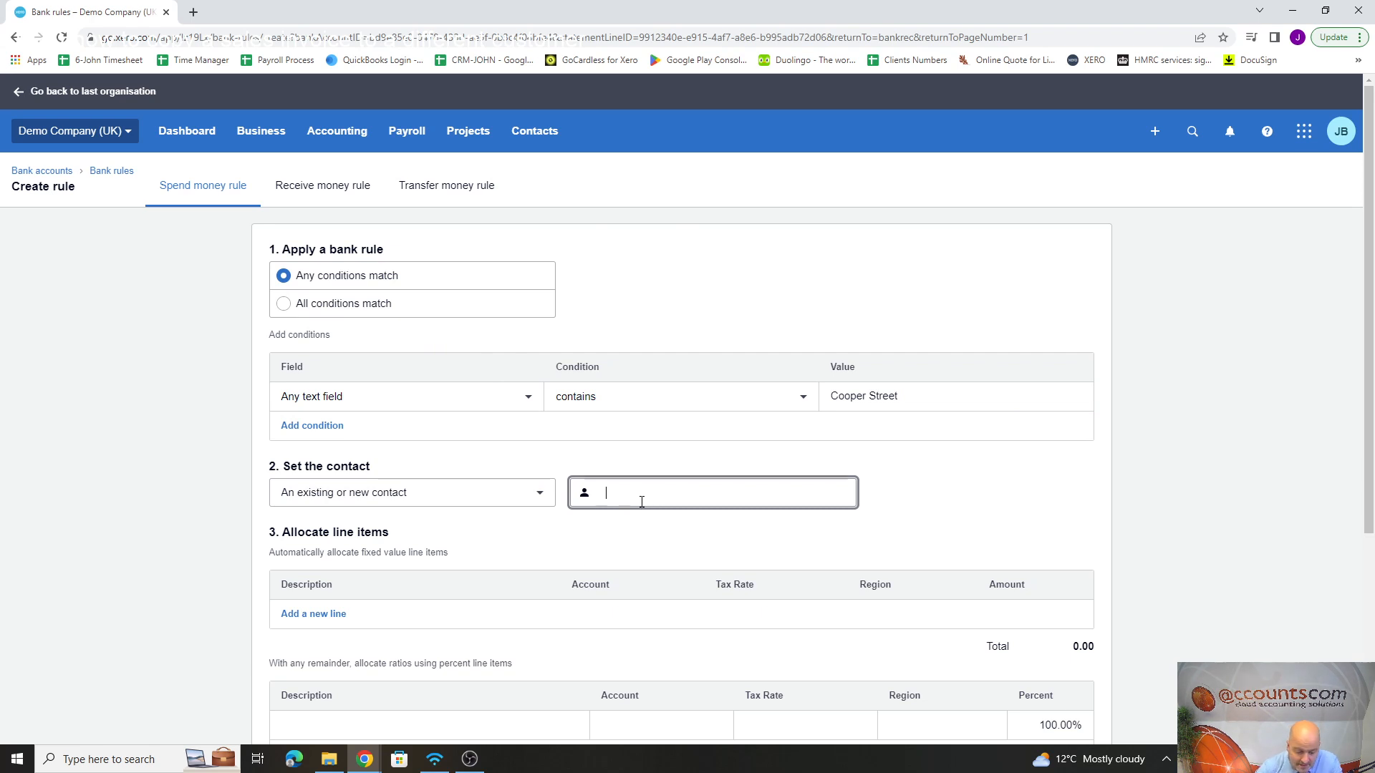
type("Natwest")
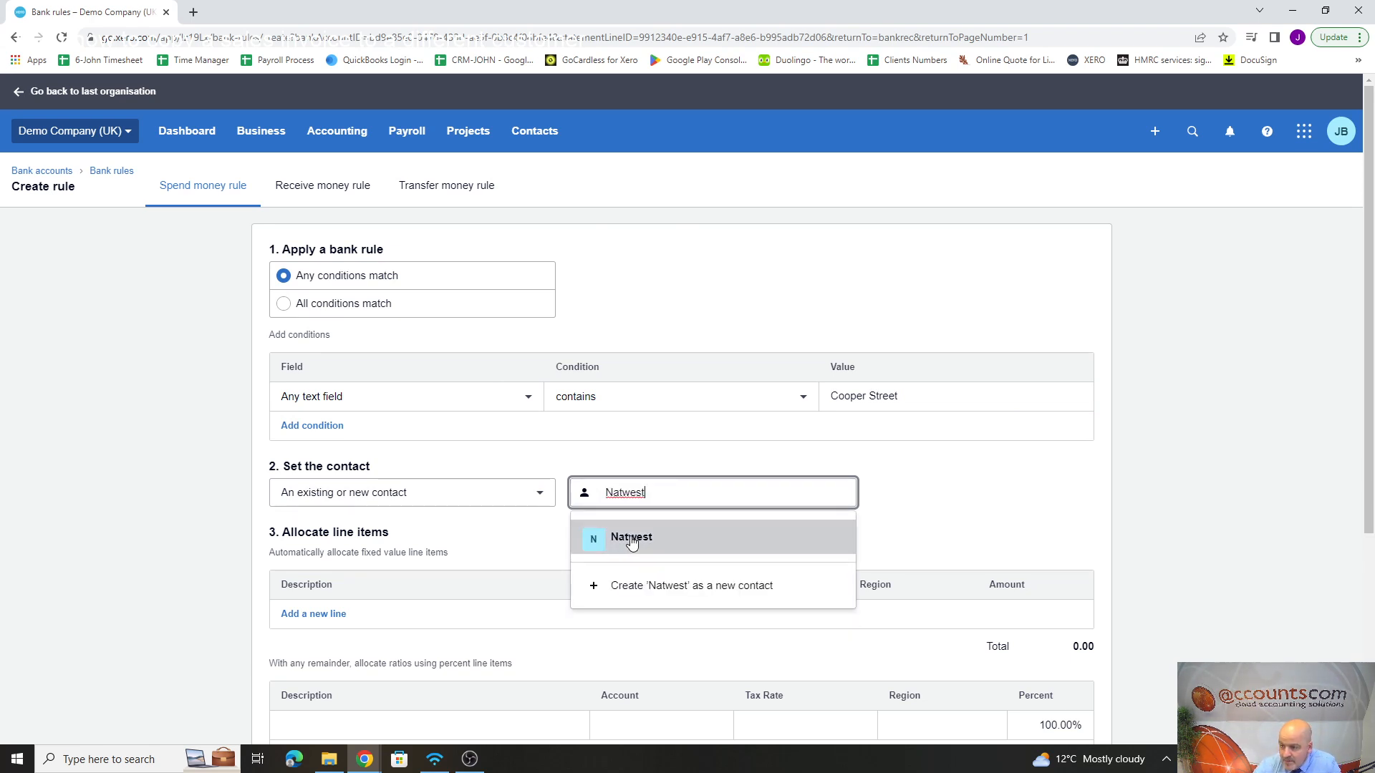
left_click(625, 548)
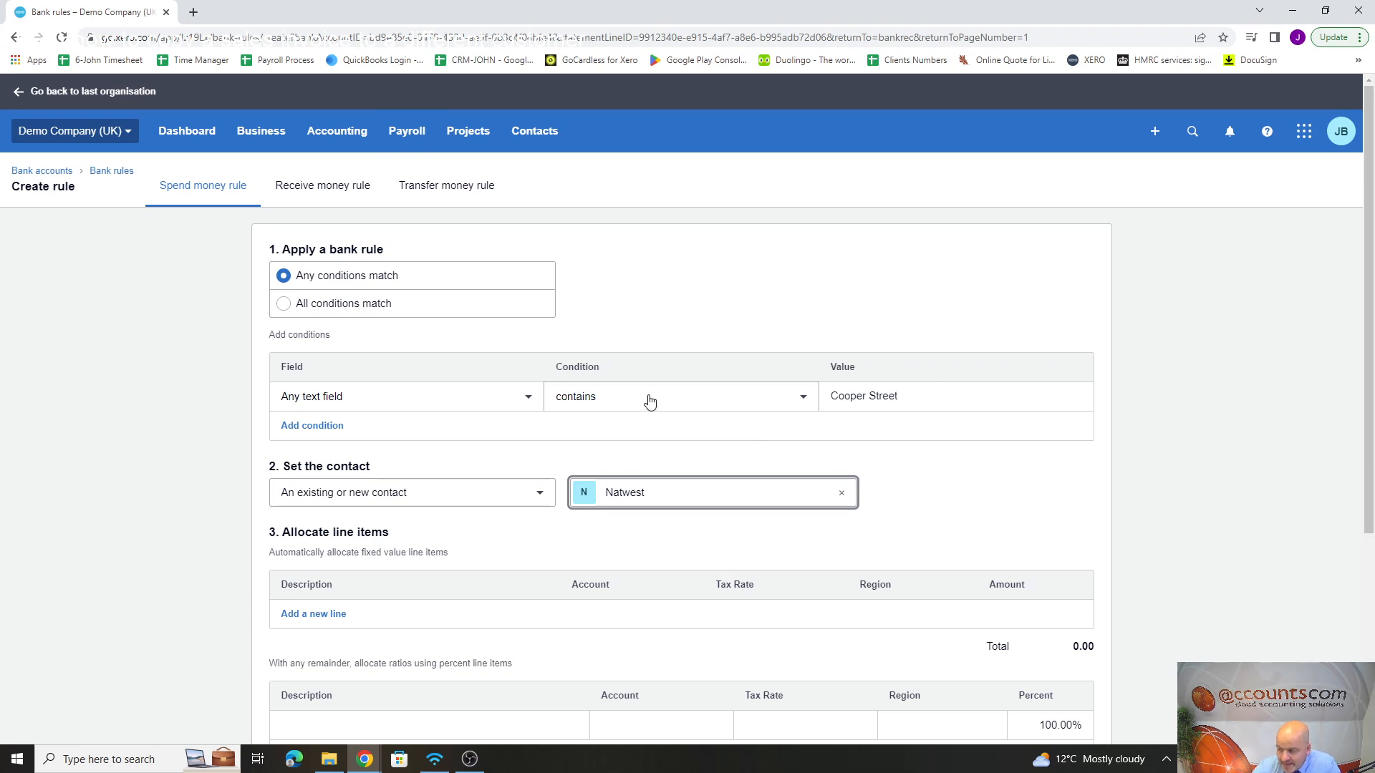
Step: Describe the percent line item as "Bank fees" and allocate it to account 404 - Bank Fees
scroll(419, 528, "down", 2)
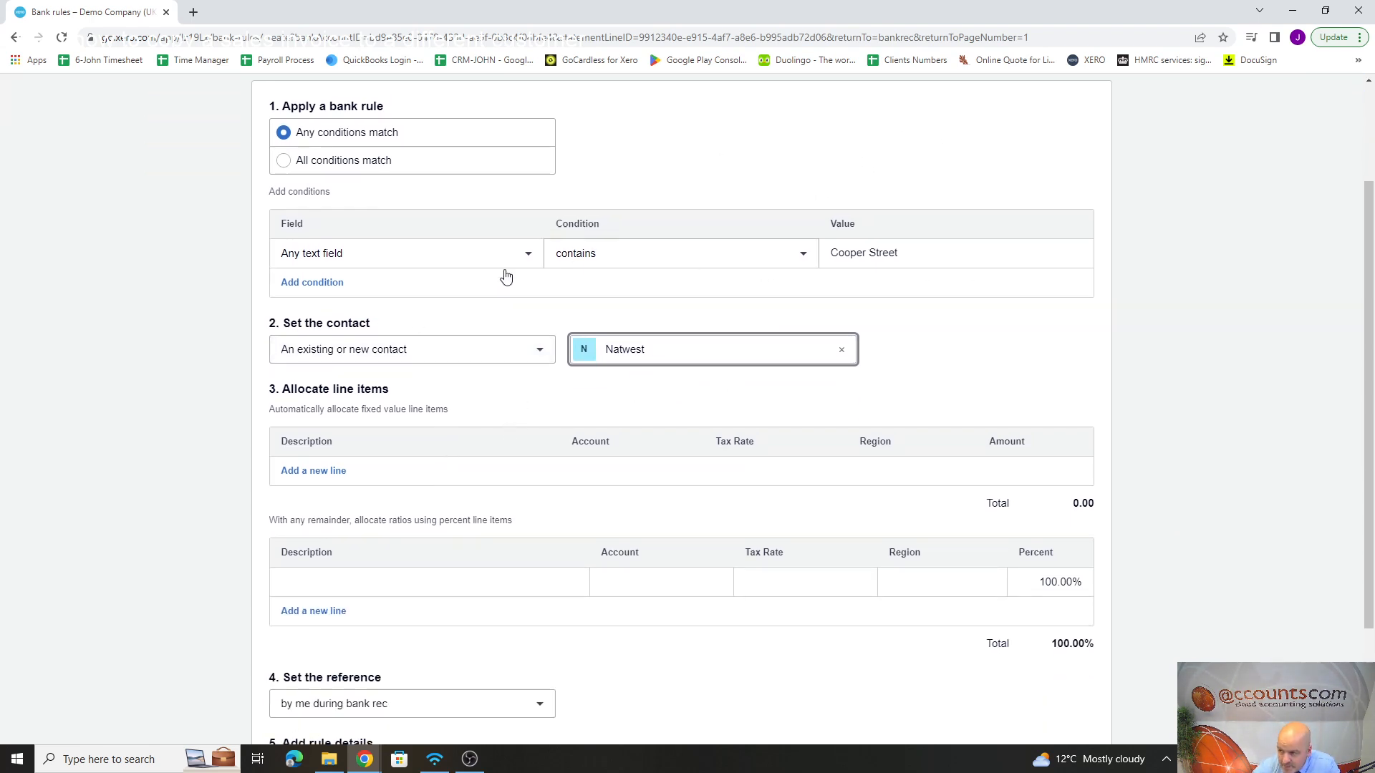
scroll(506, 451, "down", 1)
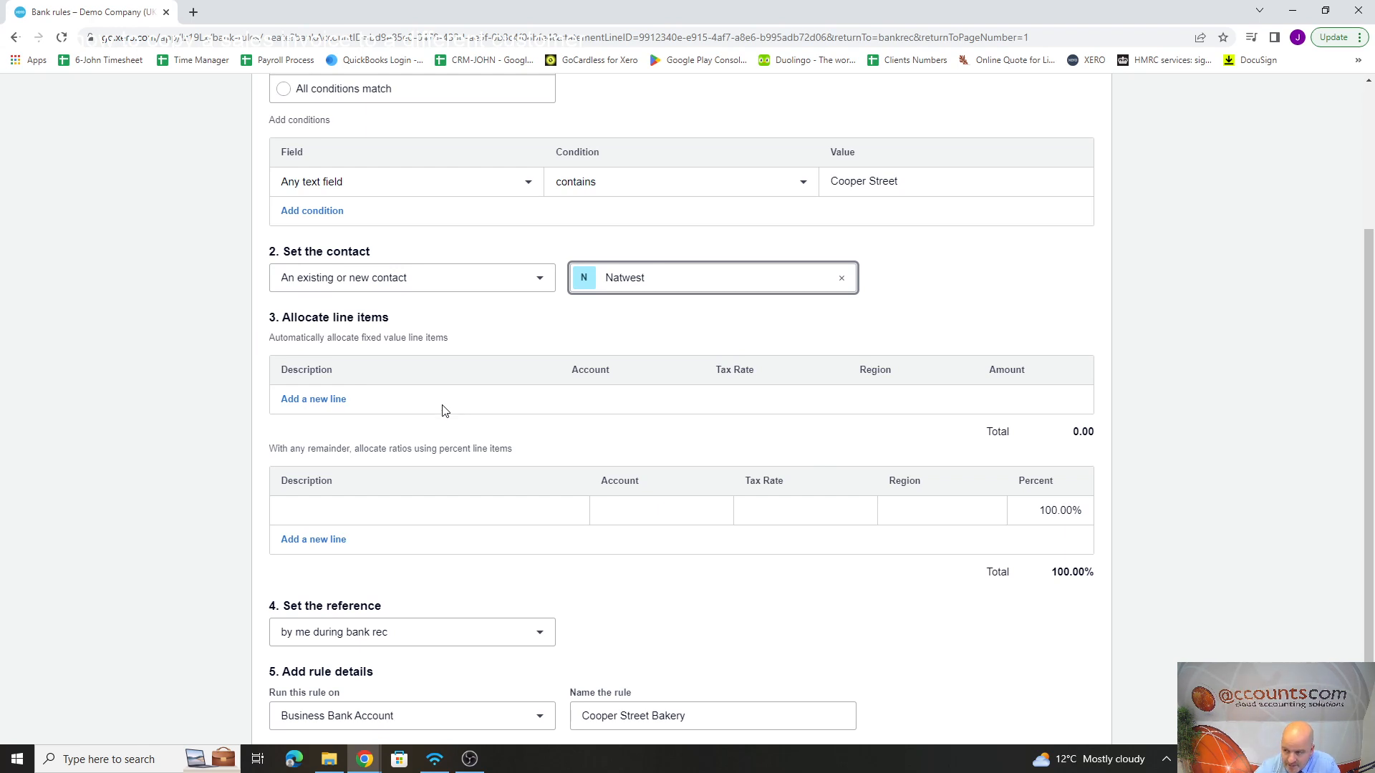
left_click(344, 509)
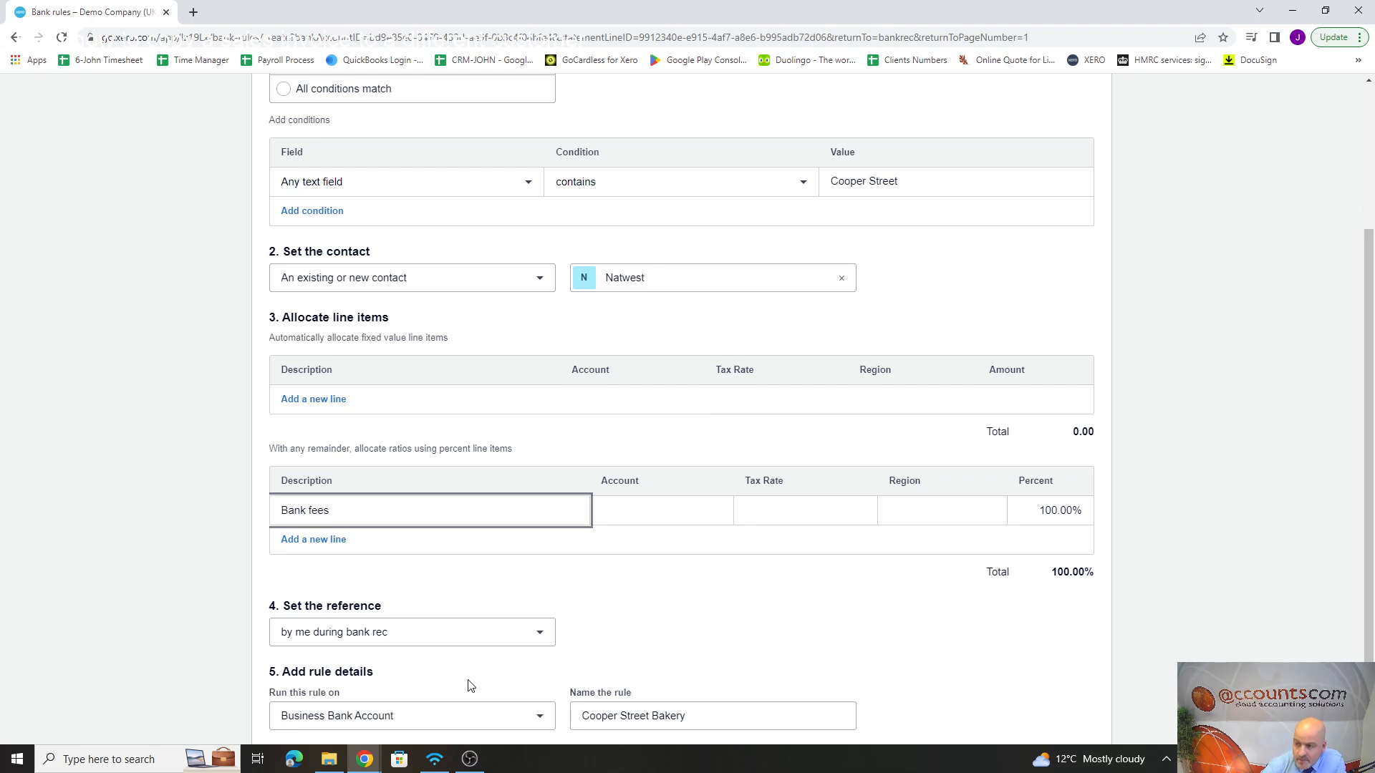
left_click(633, 511)
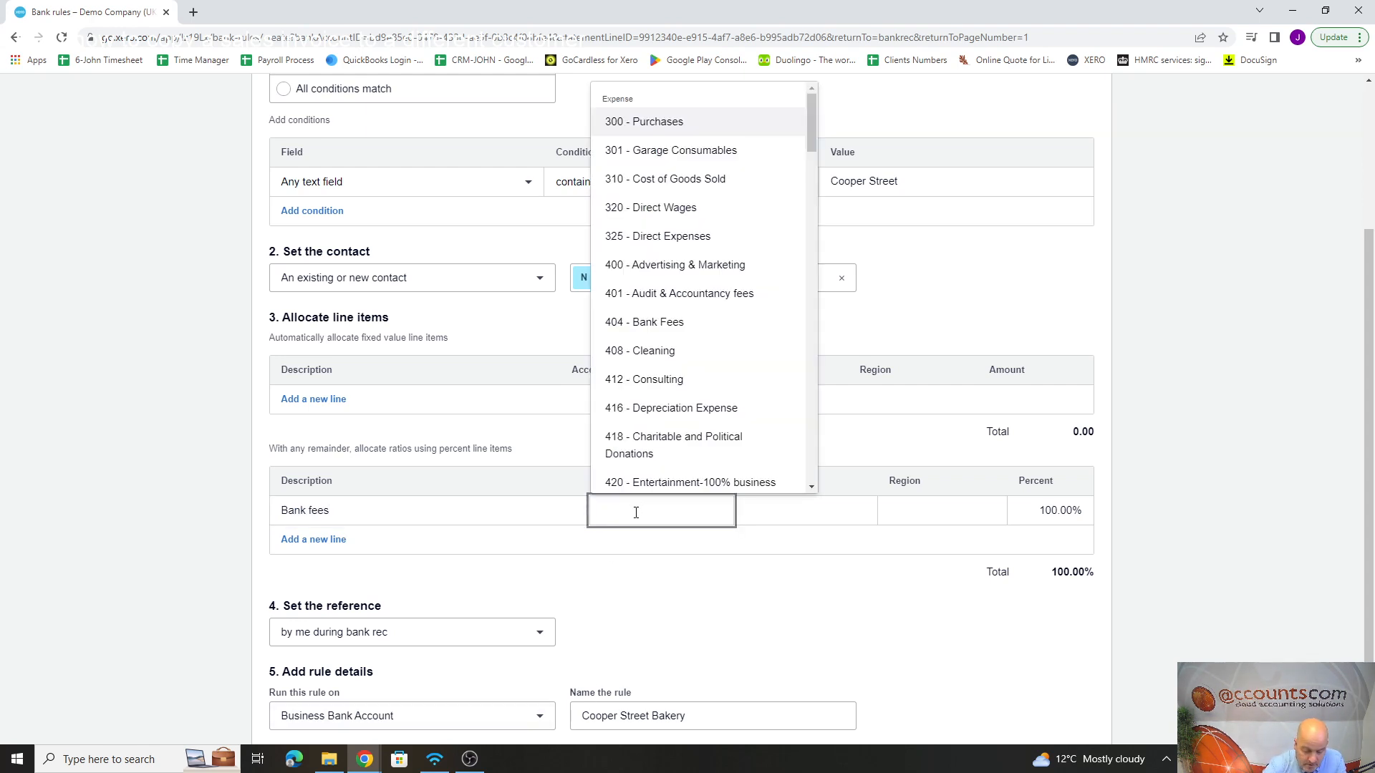
type("bank")
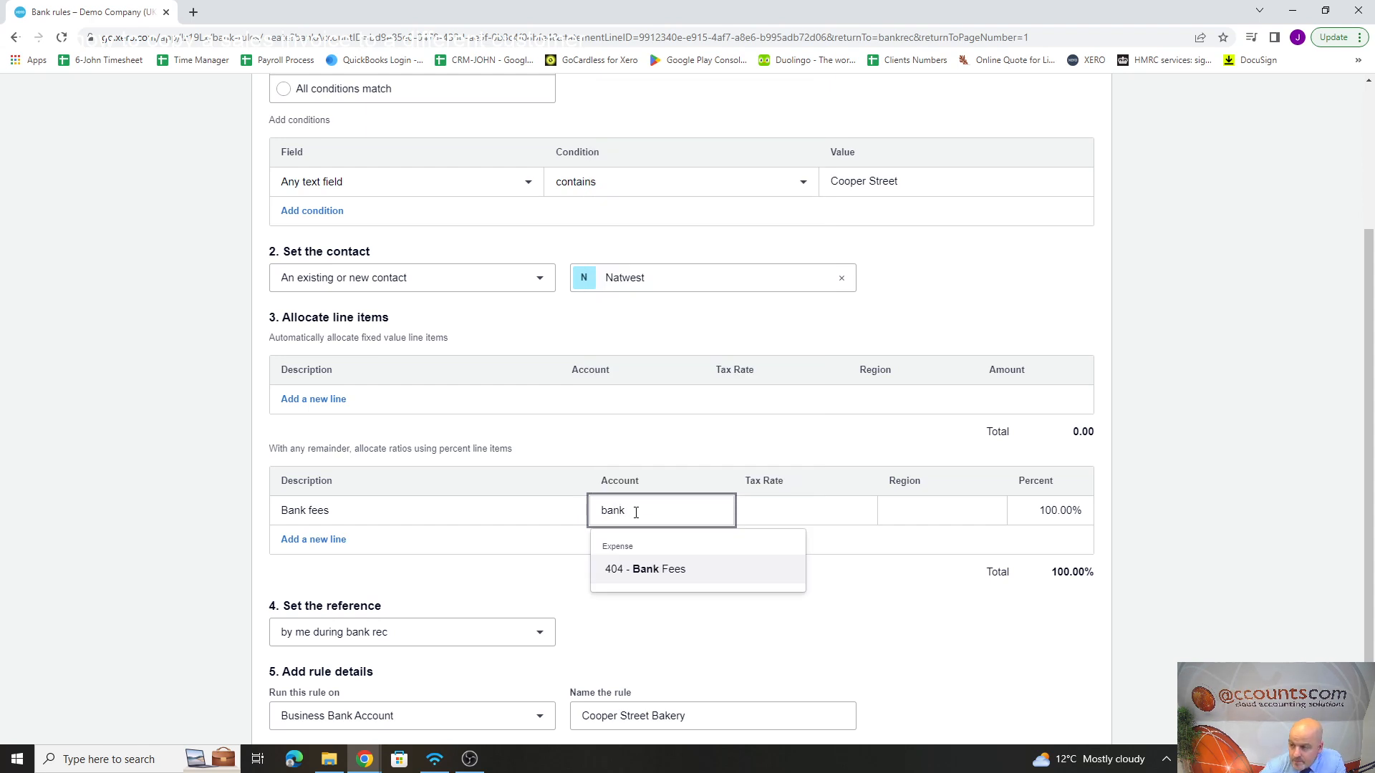
left_click(668, 559)
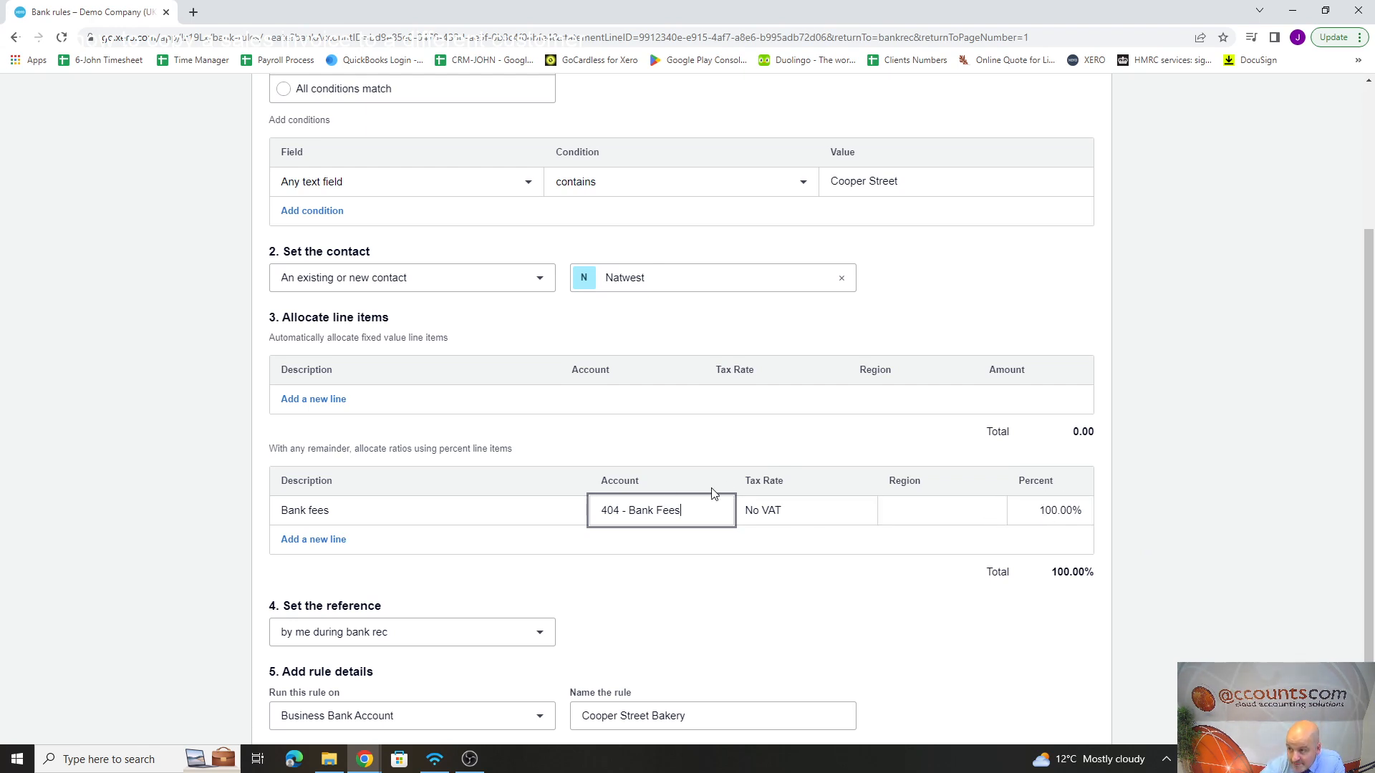
Step: Rename the bank rule as "Bank Fees"
scroll(712, 492, "down", 2)
left_click(694, 631)
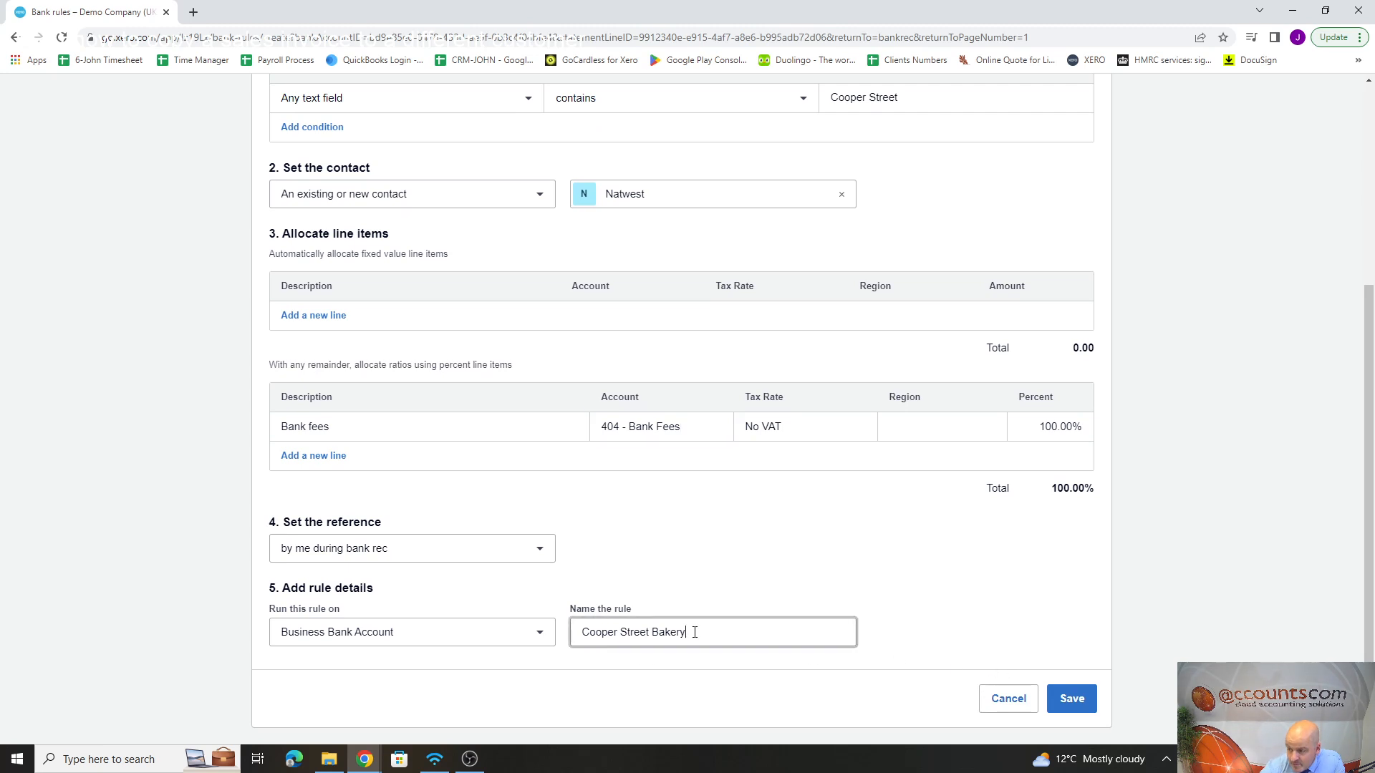
left_click_drag(694, 631, 507, 638)
type("Bank")
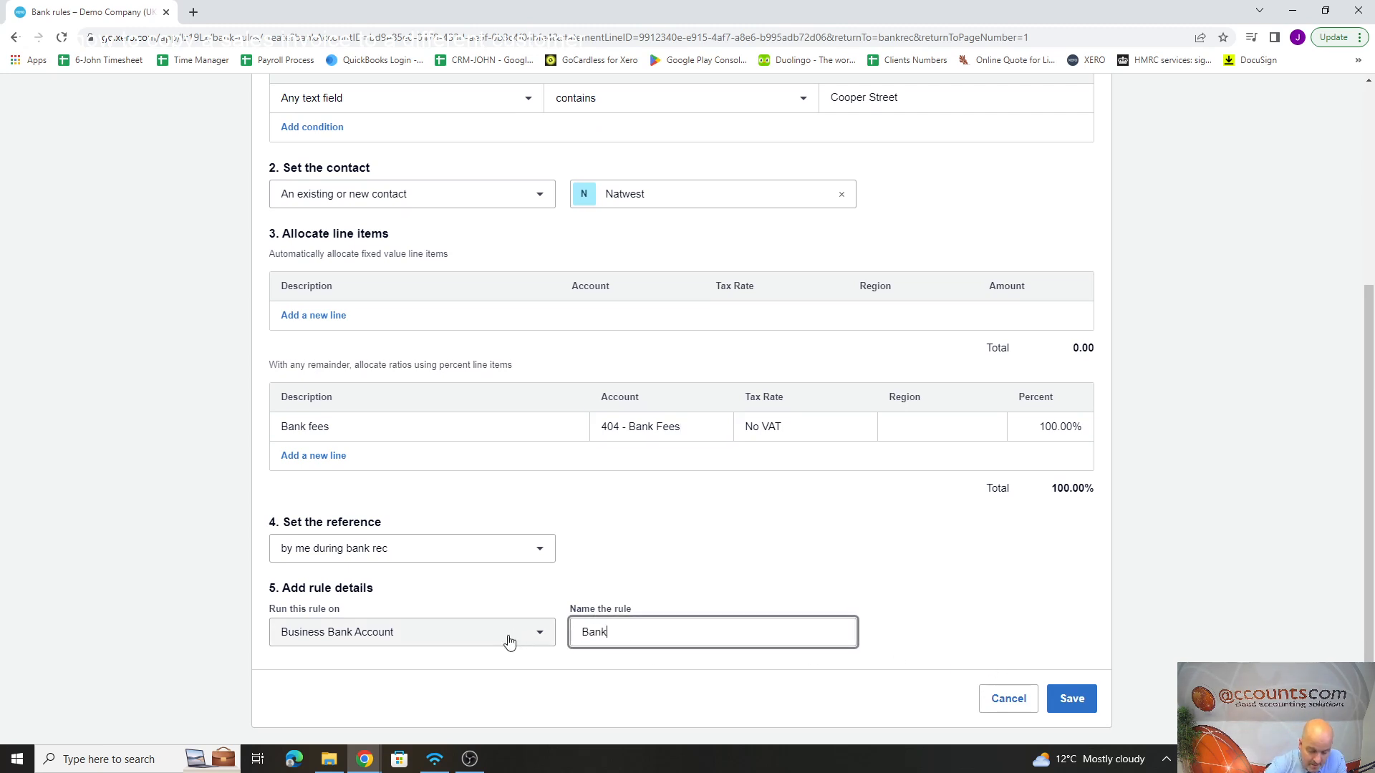
type(" Fees")
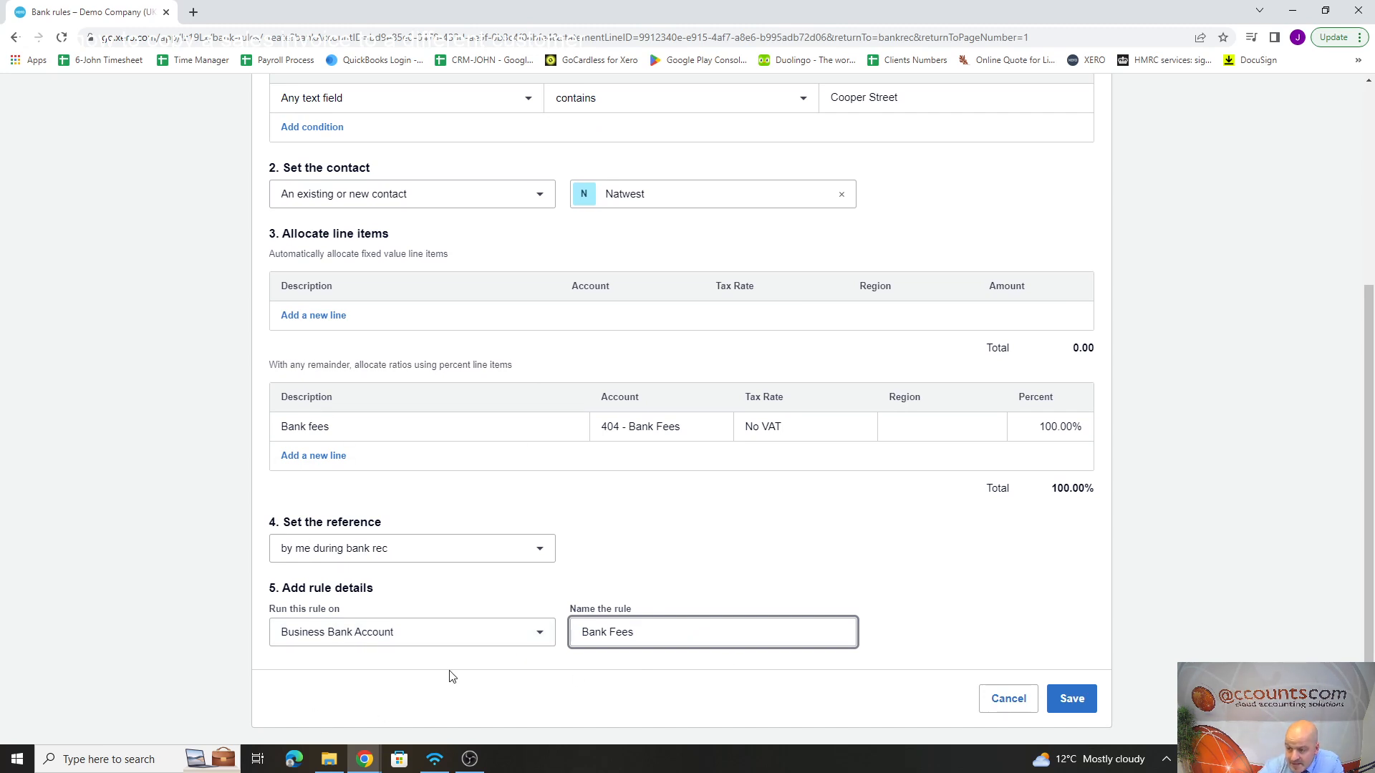
Step: Review the conditions, contact, line items and rule details of the Bank Fees rule, and save it
scroll(752, 598, "up", 4)
scroll(751, 598, "up", 1)
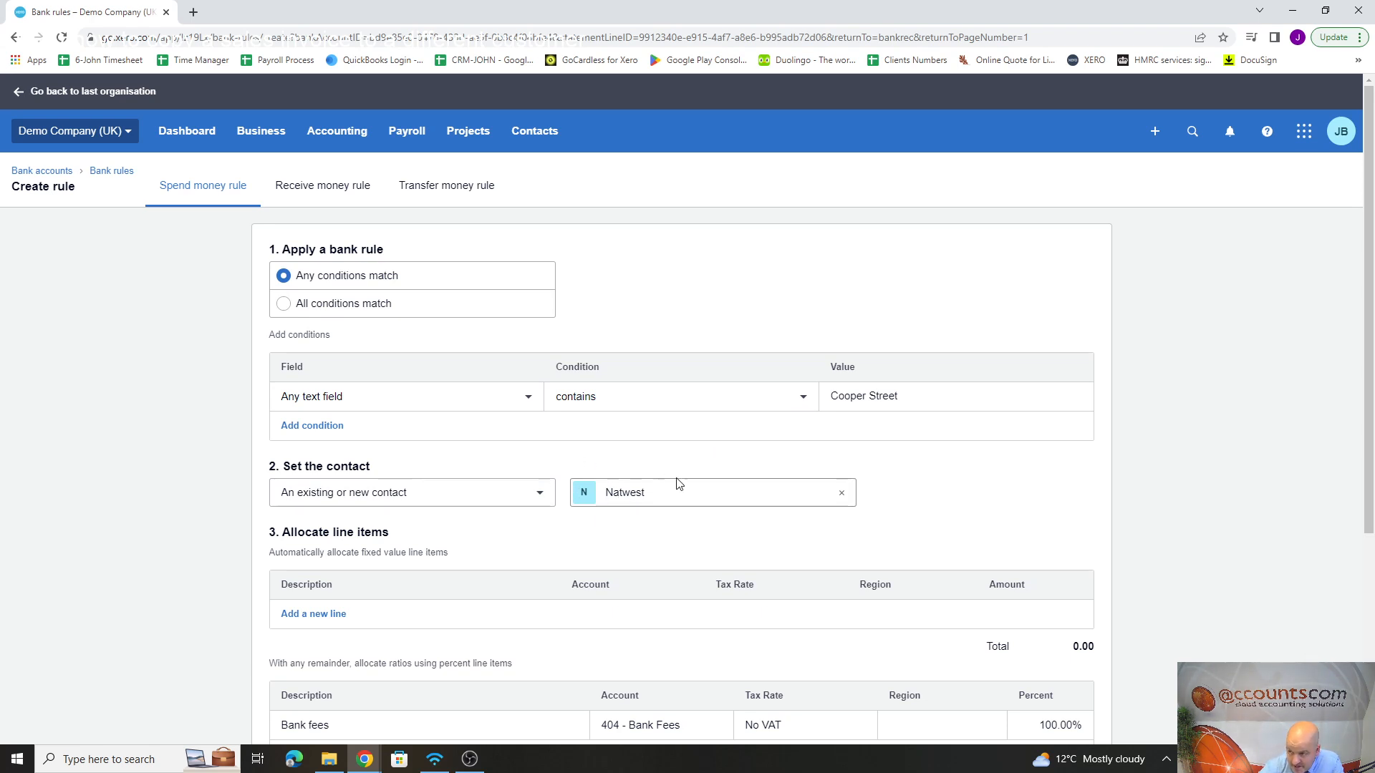
scroll(664, 486, "down", 2)
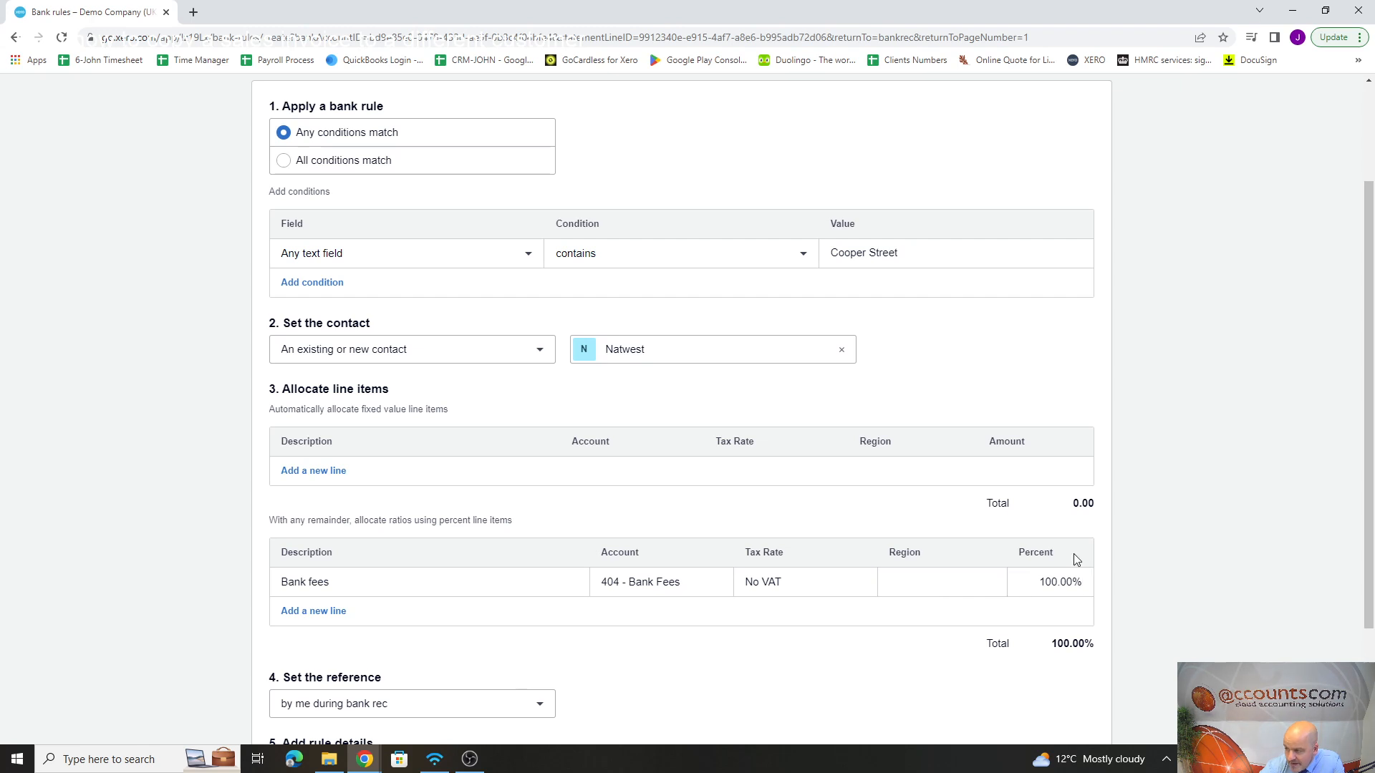
scroll(1002, 608, "down", 3)
left_click(783, 635)
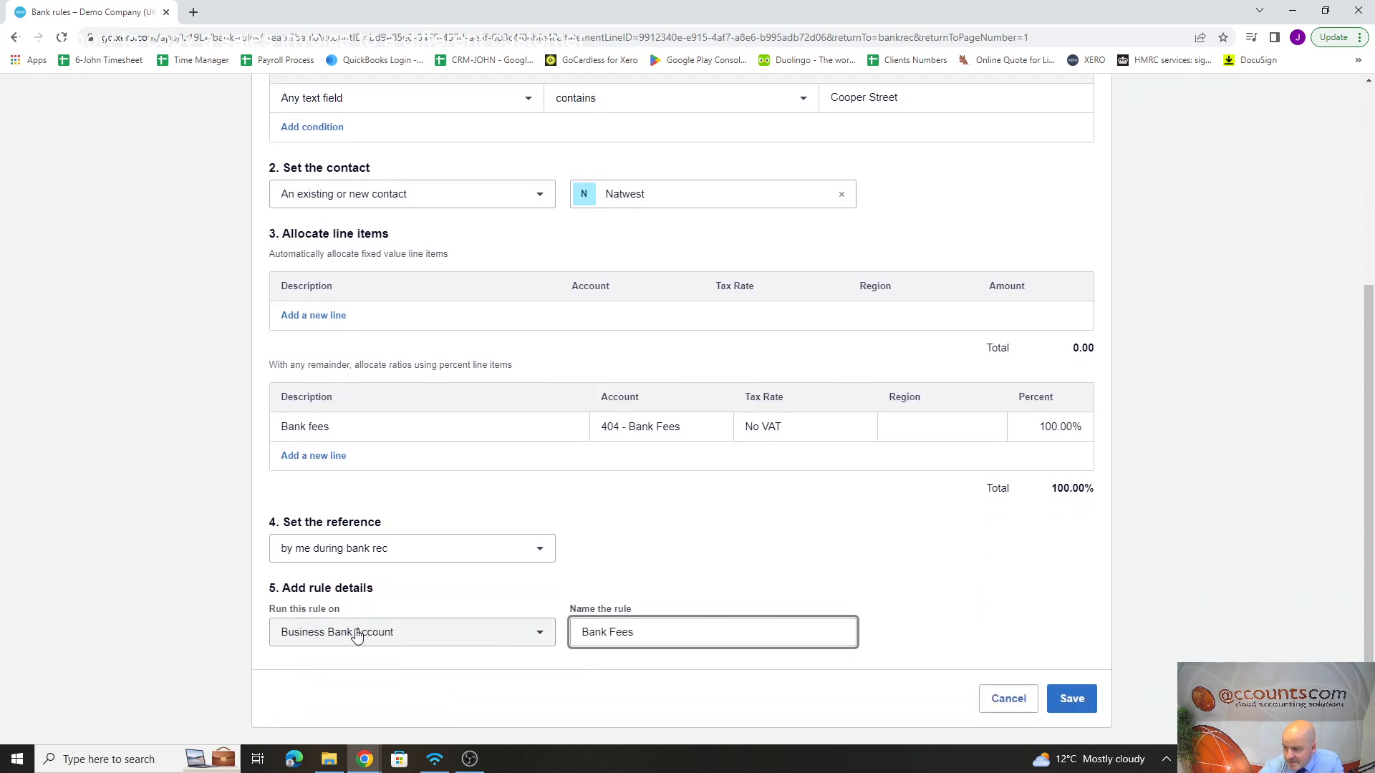
left_click(1071, 700)
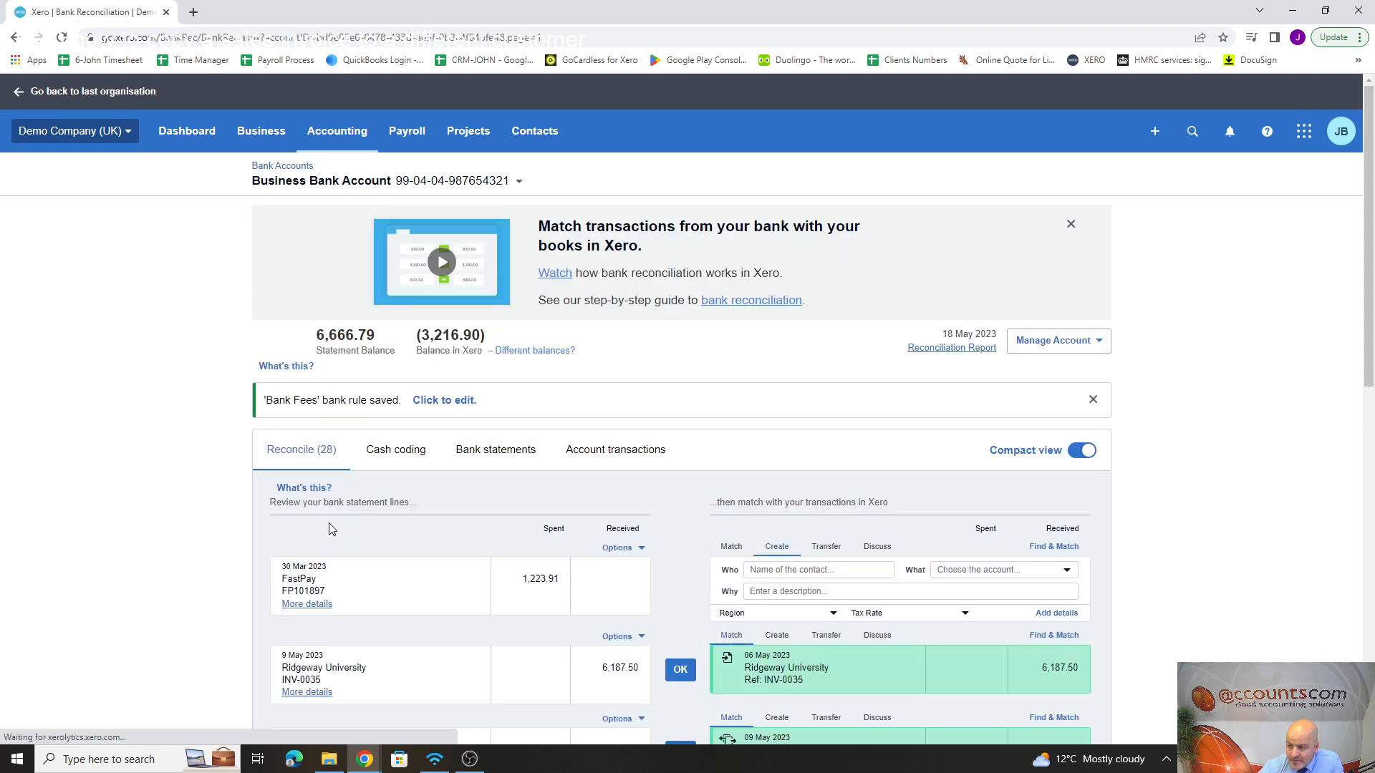
Step: Reconcile the 11 May and 13 May Cooper Street Bakery statement lines using the suggested Bank Fees rule
scroll(422, 437, "down", 8)
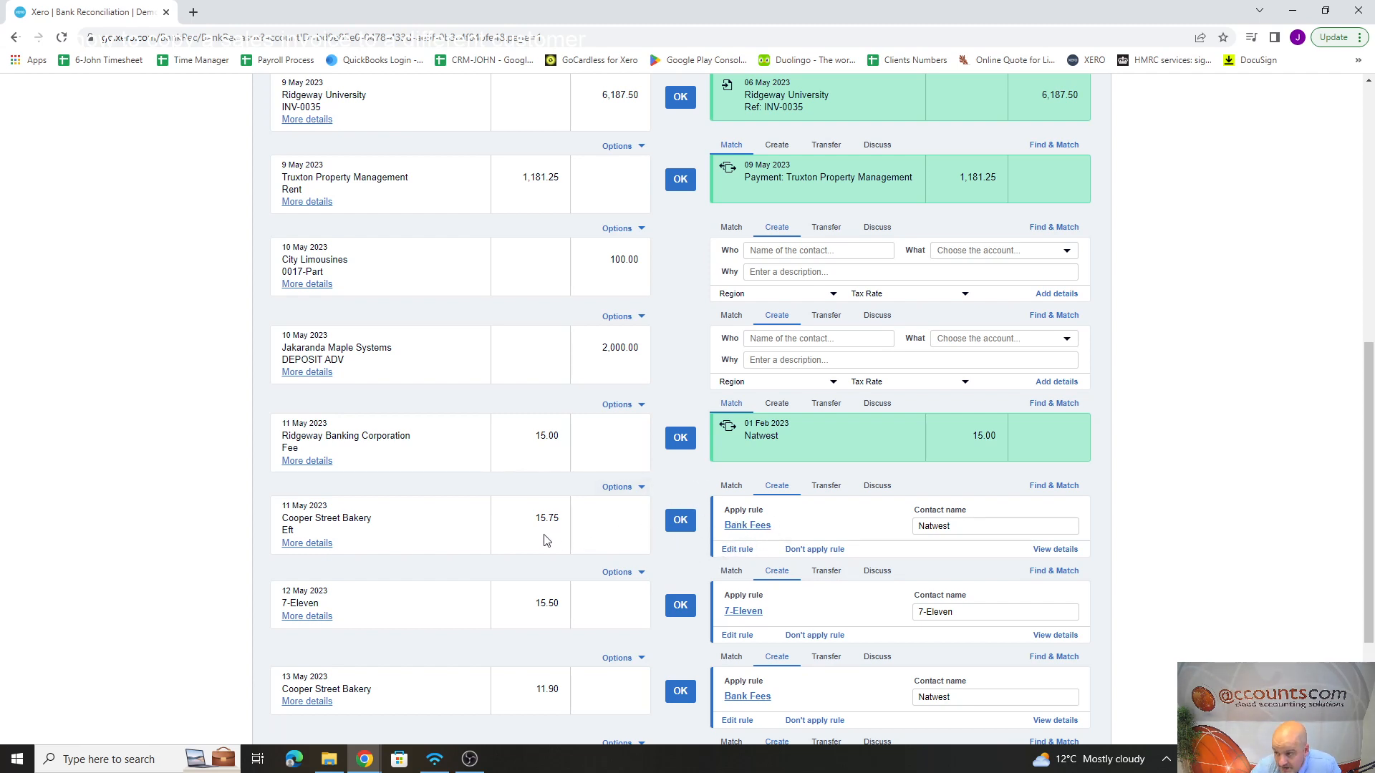
left_click(680, 520)
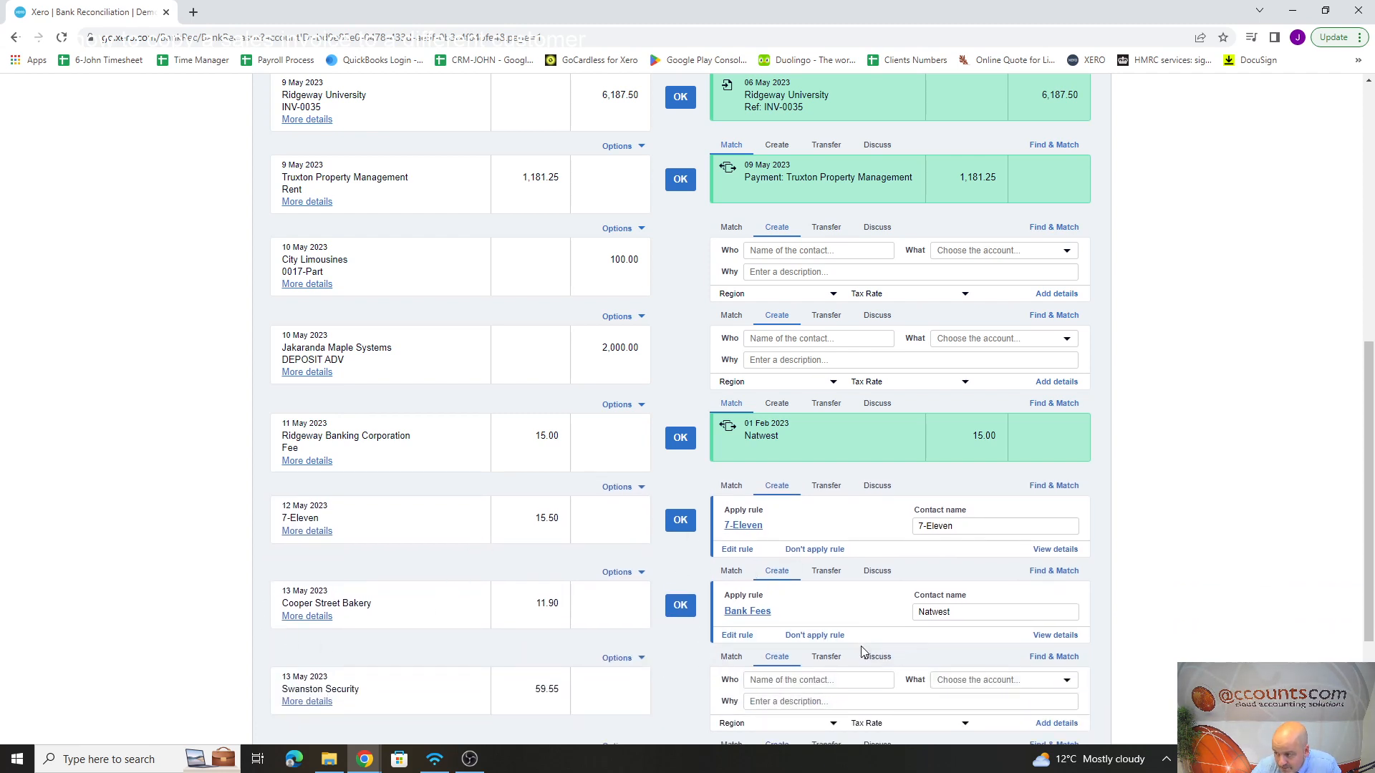
left_click(680, 605)
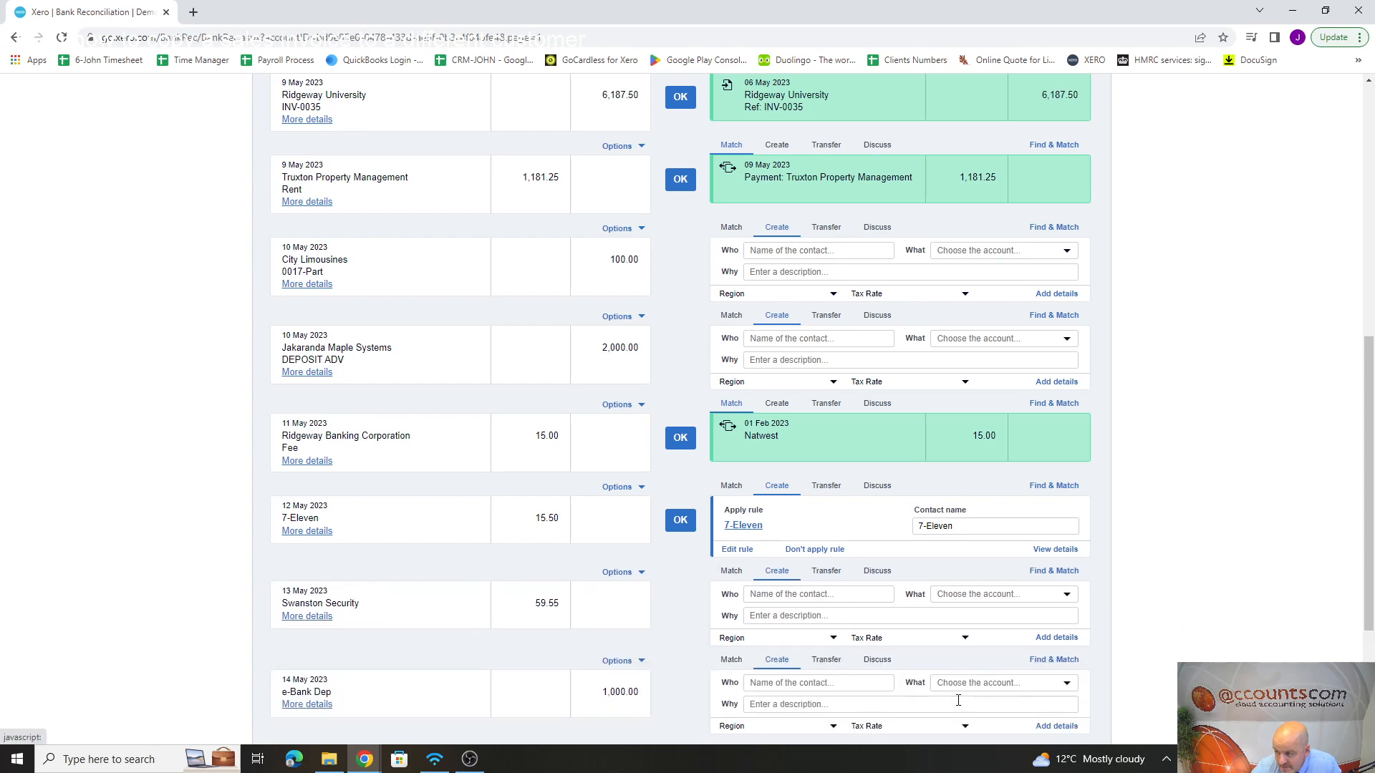
scroll(929, 665, "up", 8)
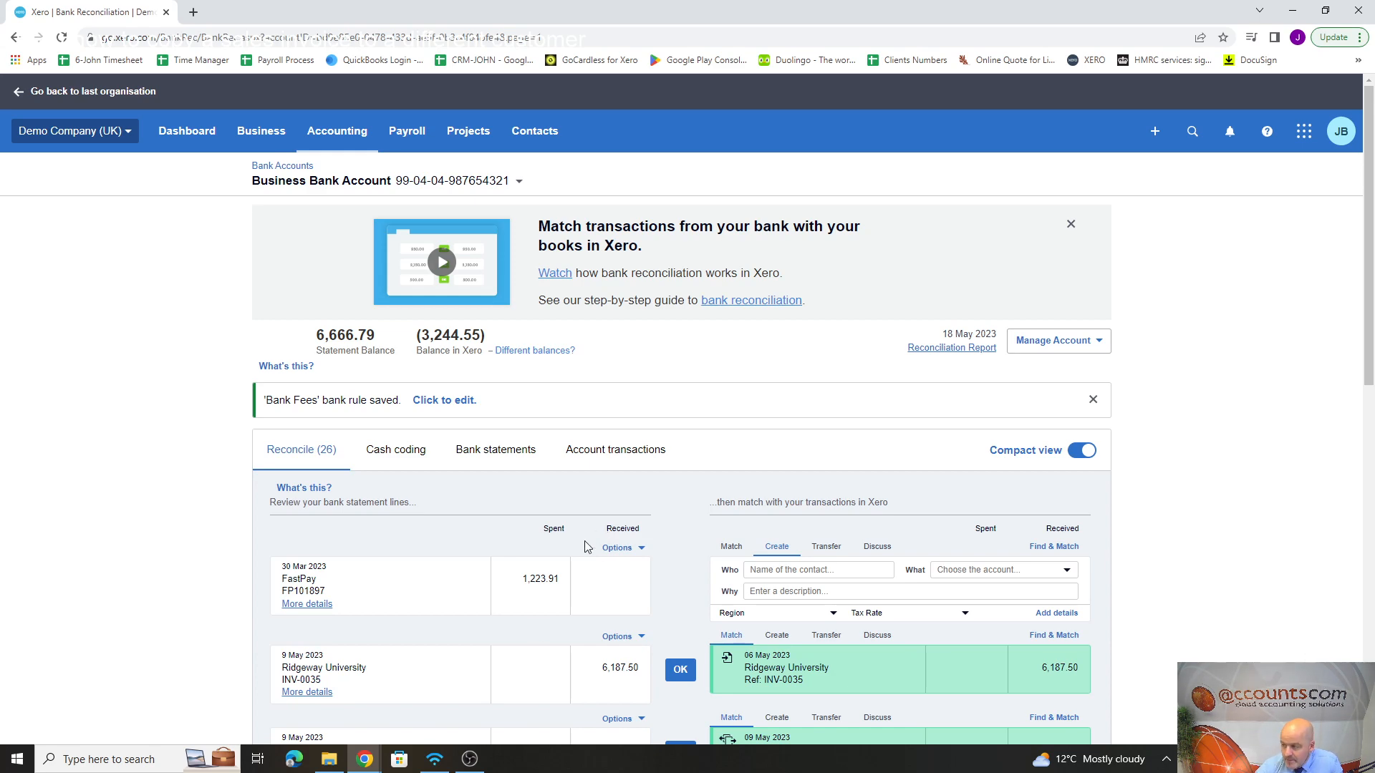
scroll(540, 548, "down", 3)
scroll(537, 513, "up", 3)
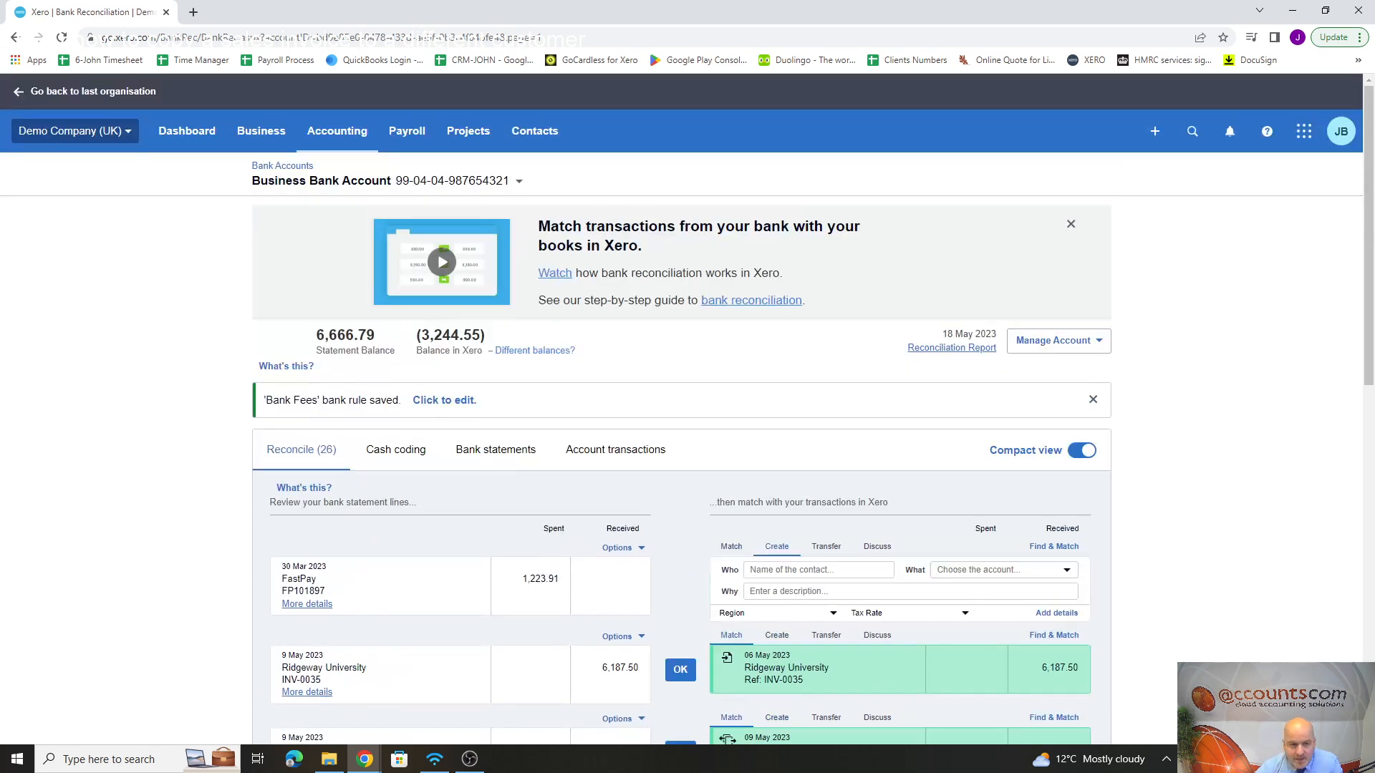